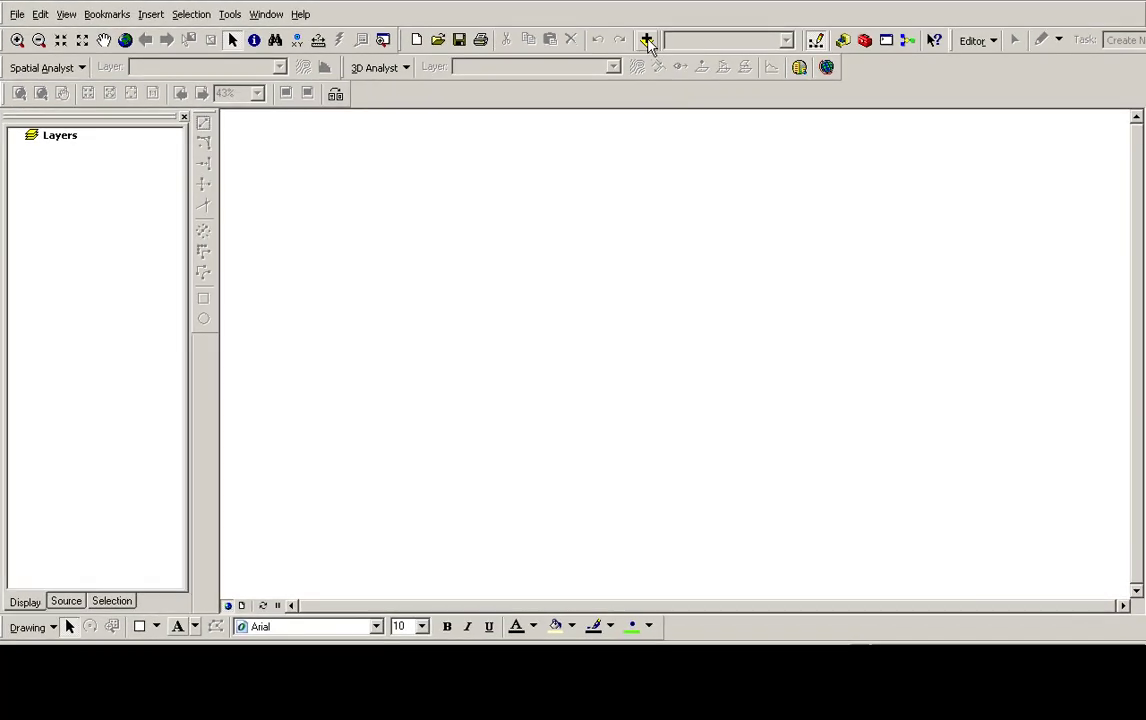
- Load slope_erdas_degree.img from the Seminar folder as a raster layer (values 0–89)
click(646, 41)
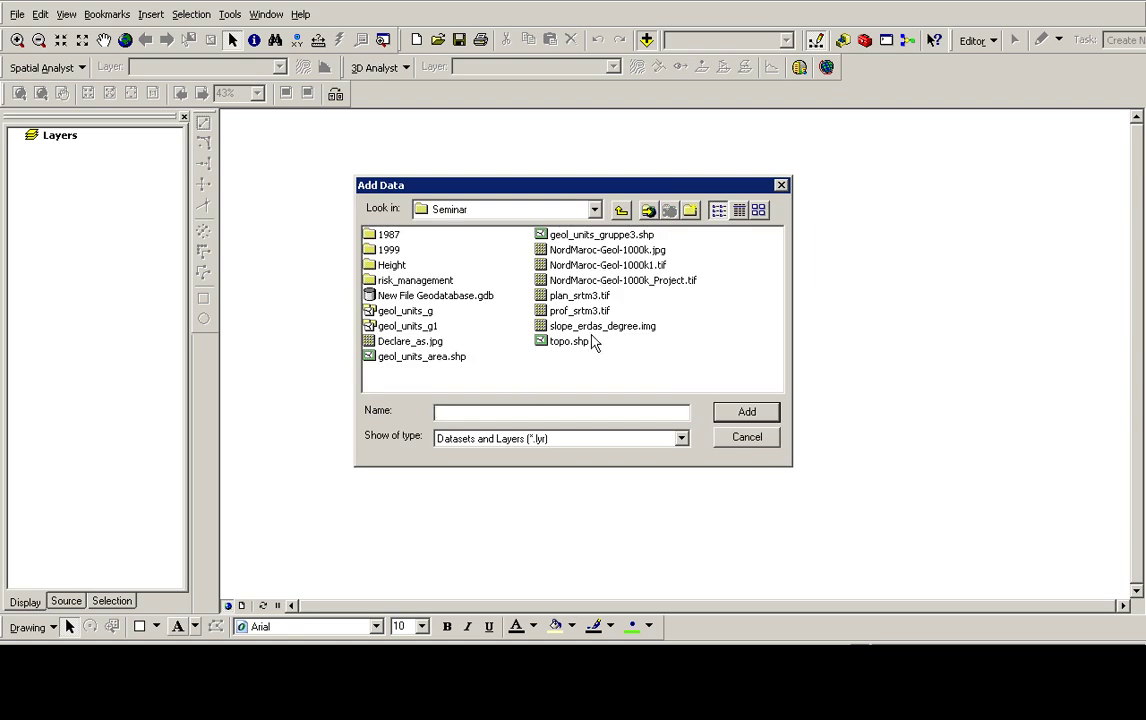
click(591, 330)
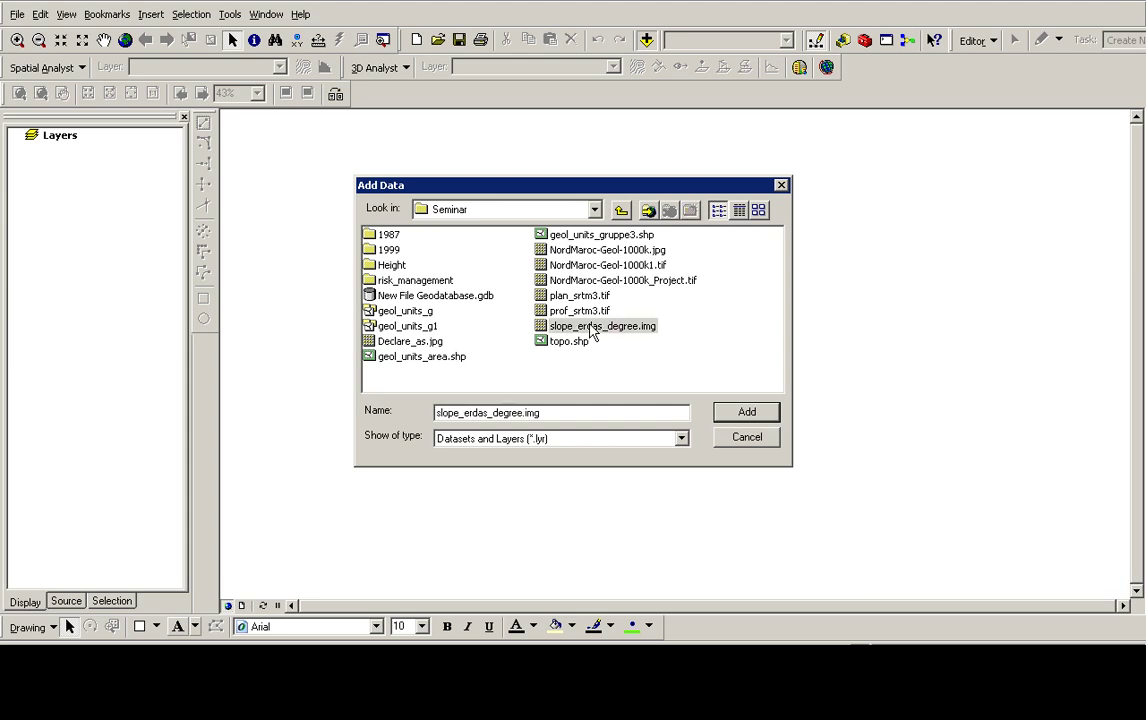
click(745, 414)
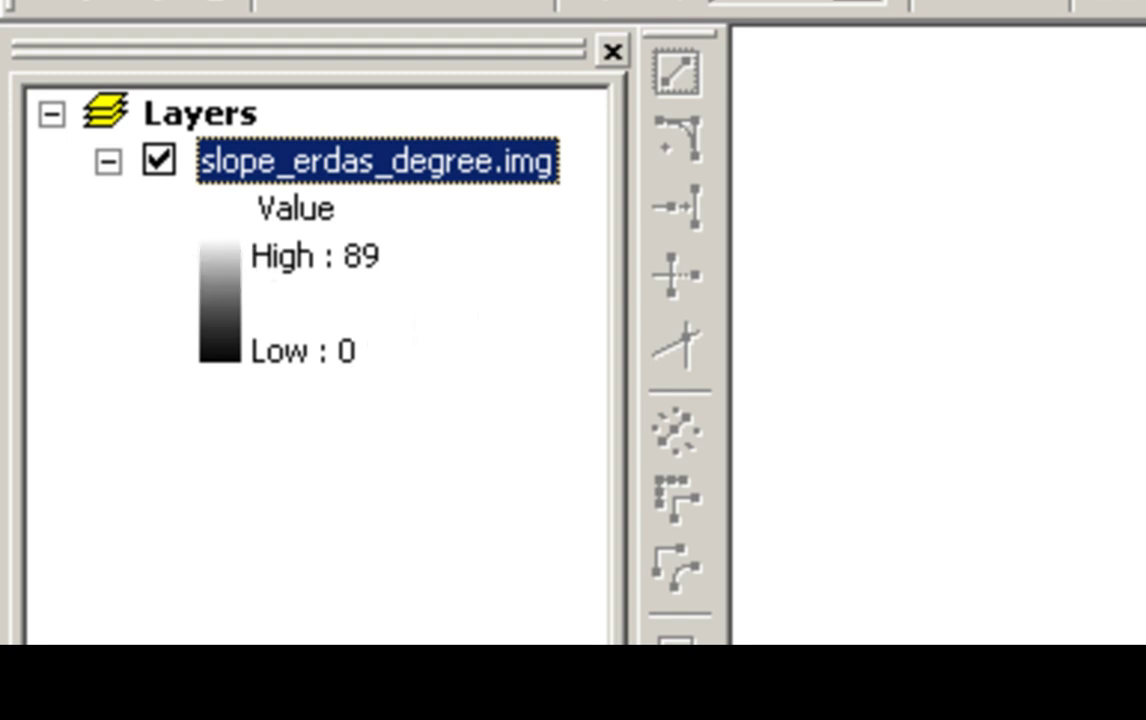
- Rename the slope layer in the table of contents to 'slope [°]'
click(513, 167)
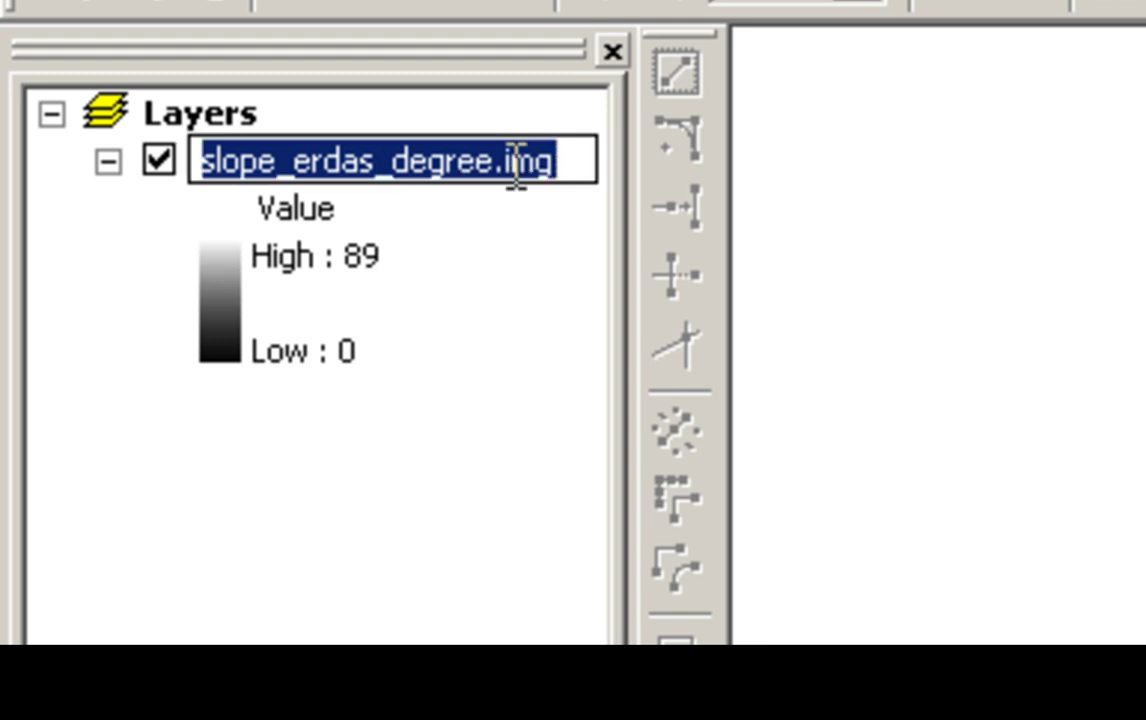
text(slope [)
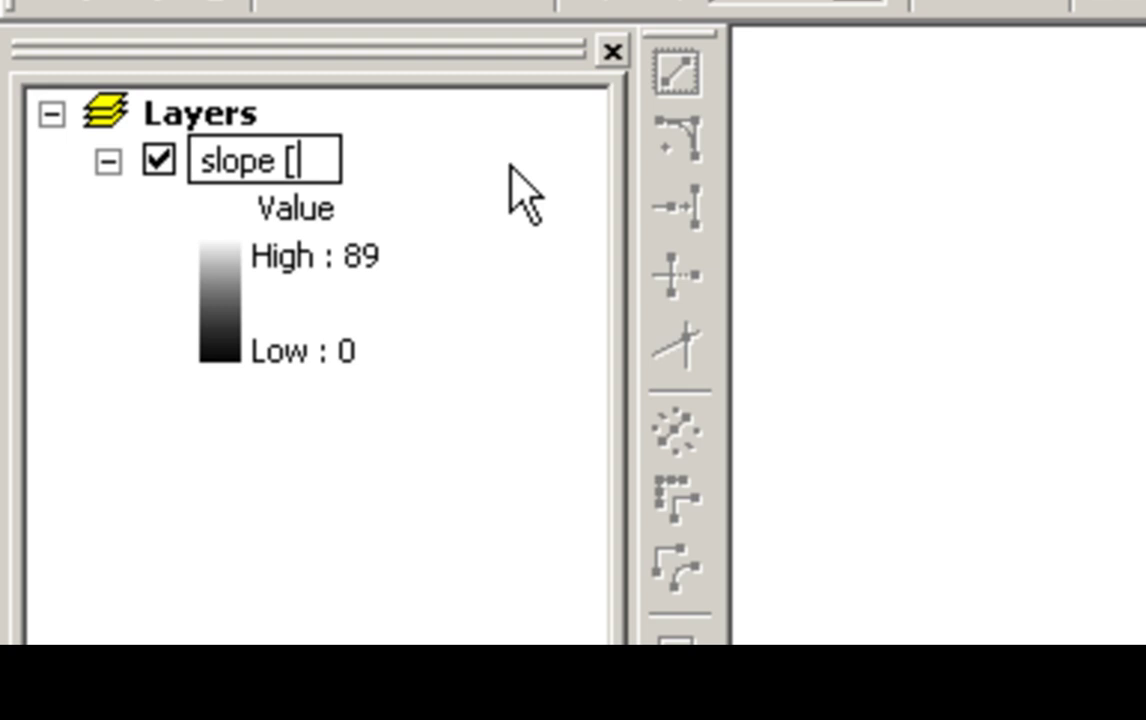
text(°])
key(Return)
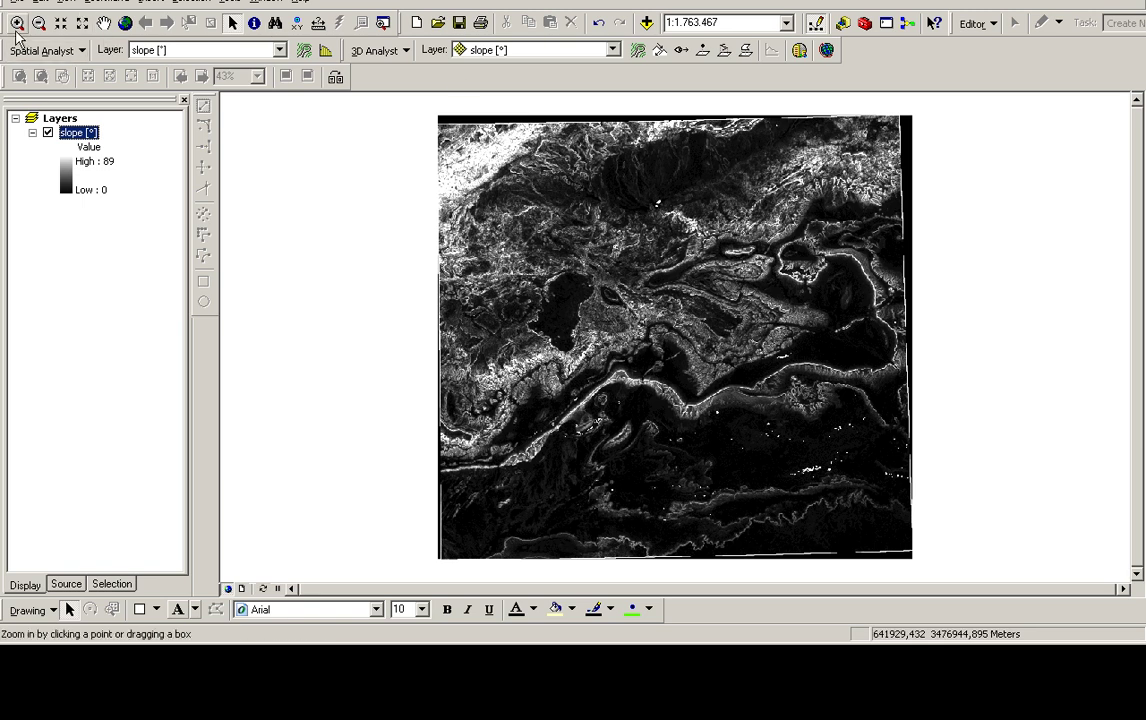
click(104, 22)
drag(907, 470, 540, 386)
drag(297, 256, 740, 302)
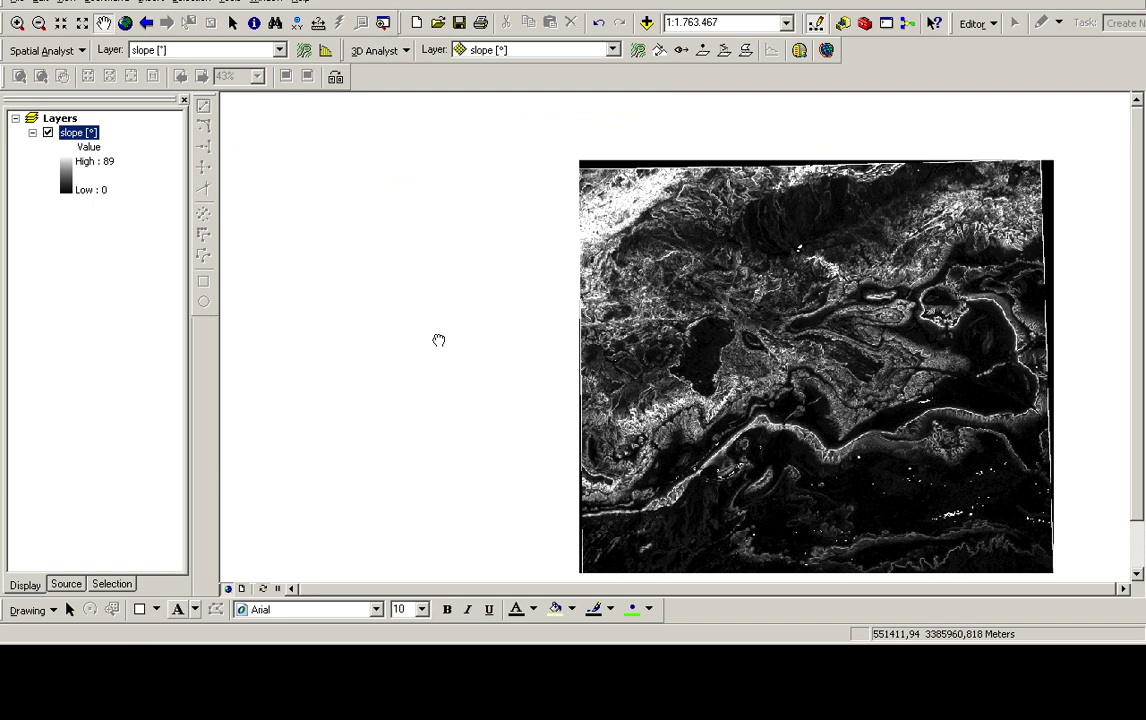
drag(437, 338, 462, 236)
drag(927, 194, 610, 286)
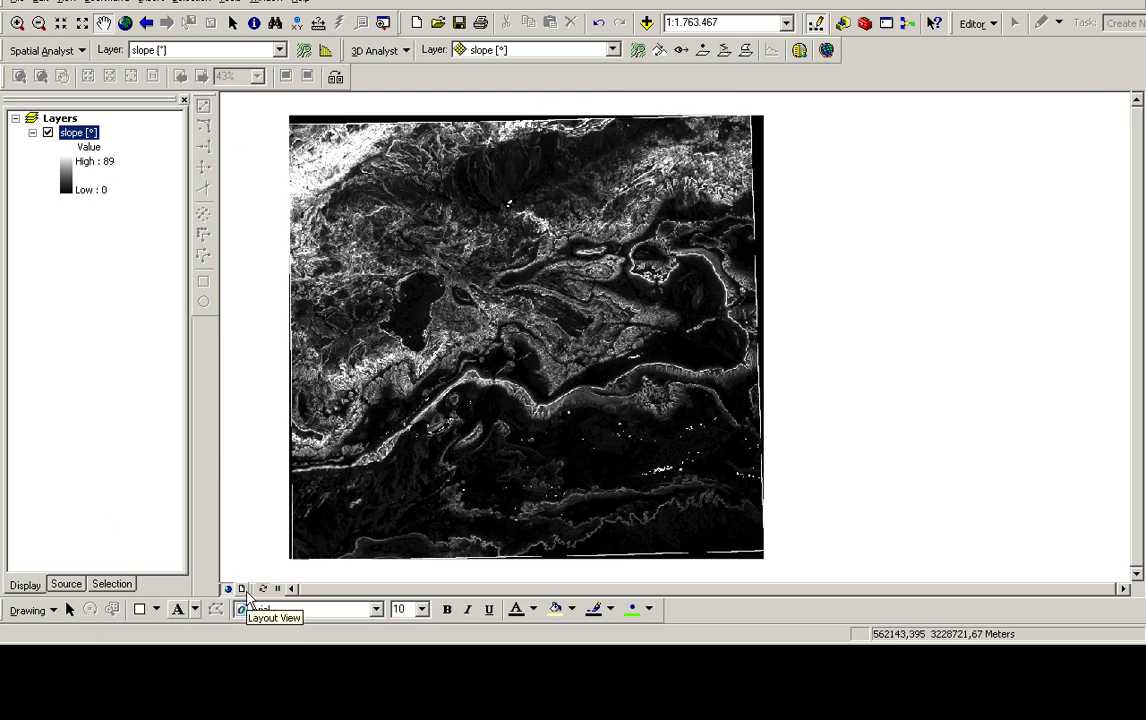
- Switch to Layout View and shrink the map frame to the upper part of the page
click(242, 590)
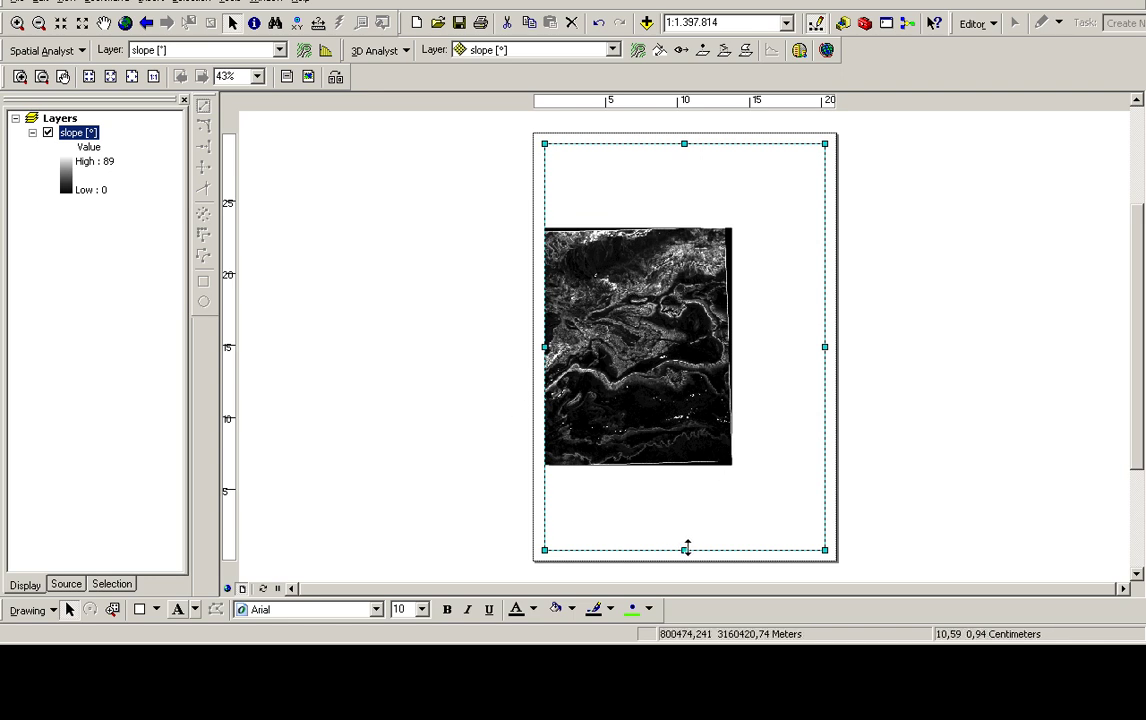
drag(685, 548, 690, 363)
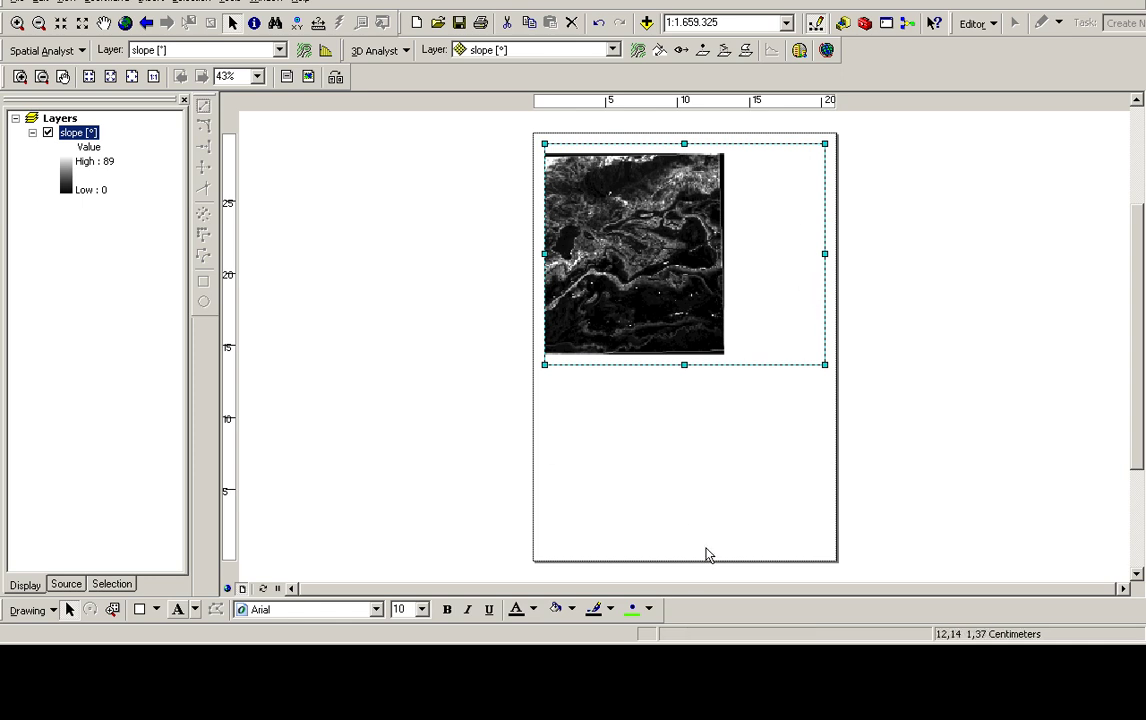
click(591, 446)
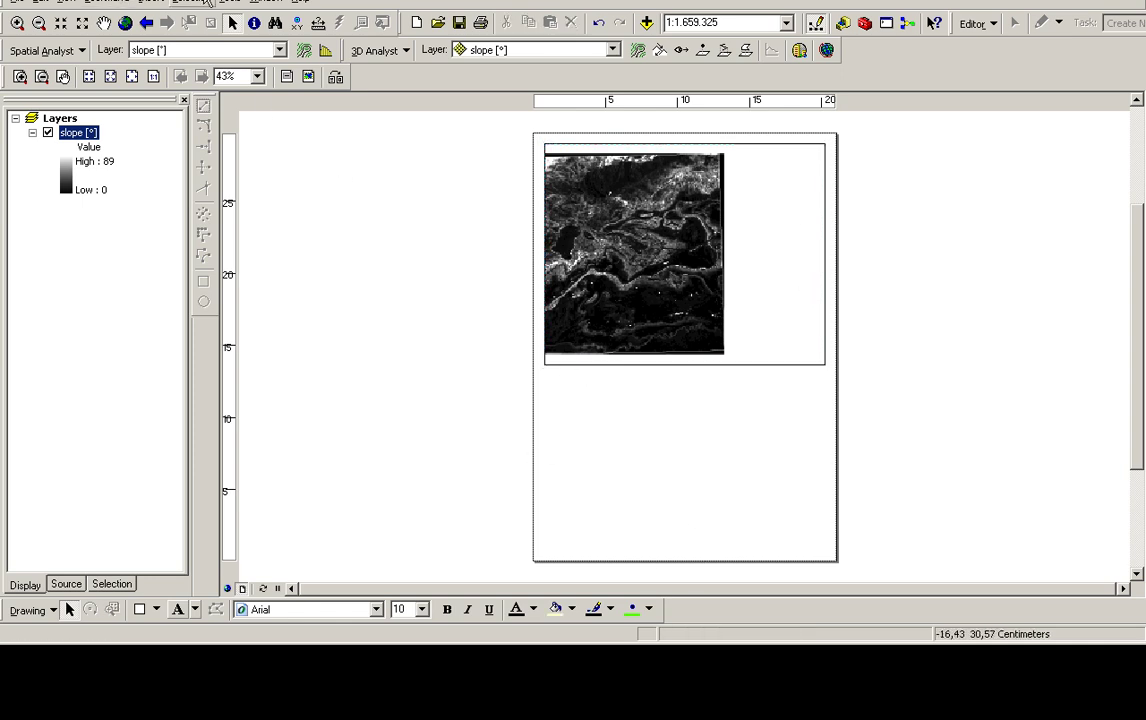
click(153, 2)
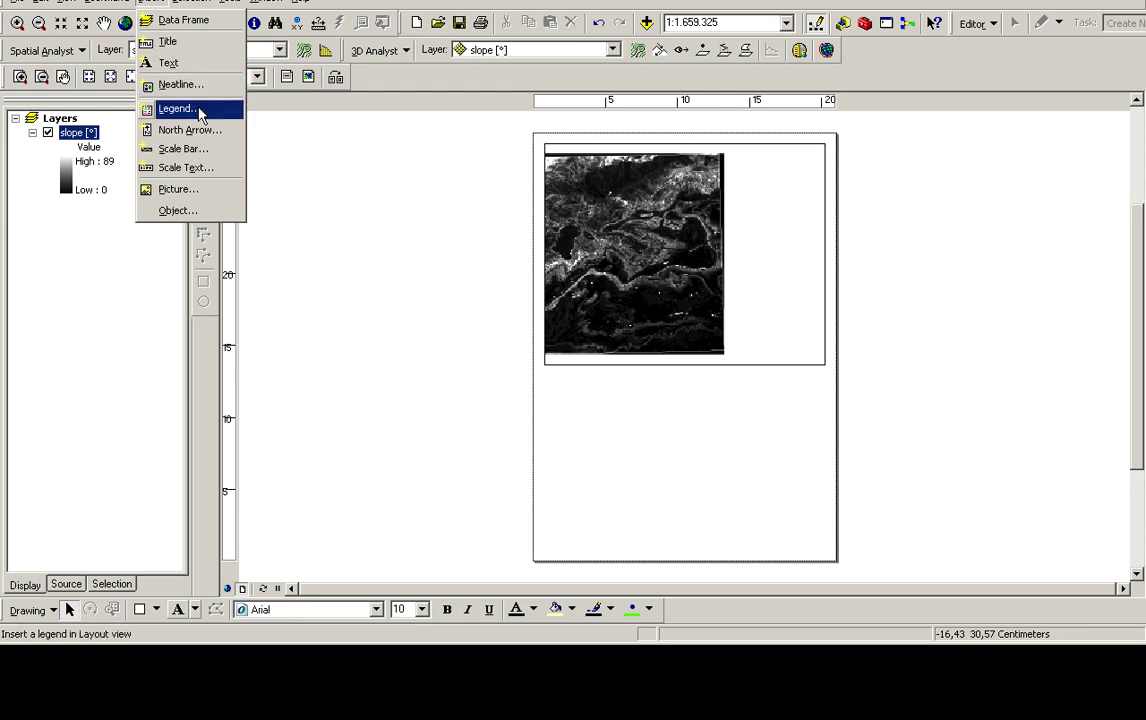
- Insert an ESRI North 2 north arrow onto the layout and enlarge it
click(200, 130)
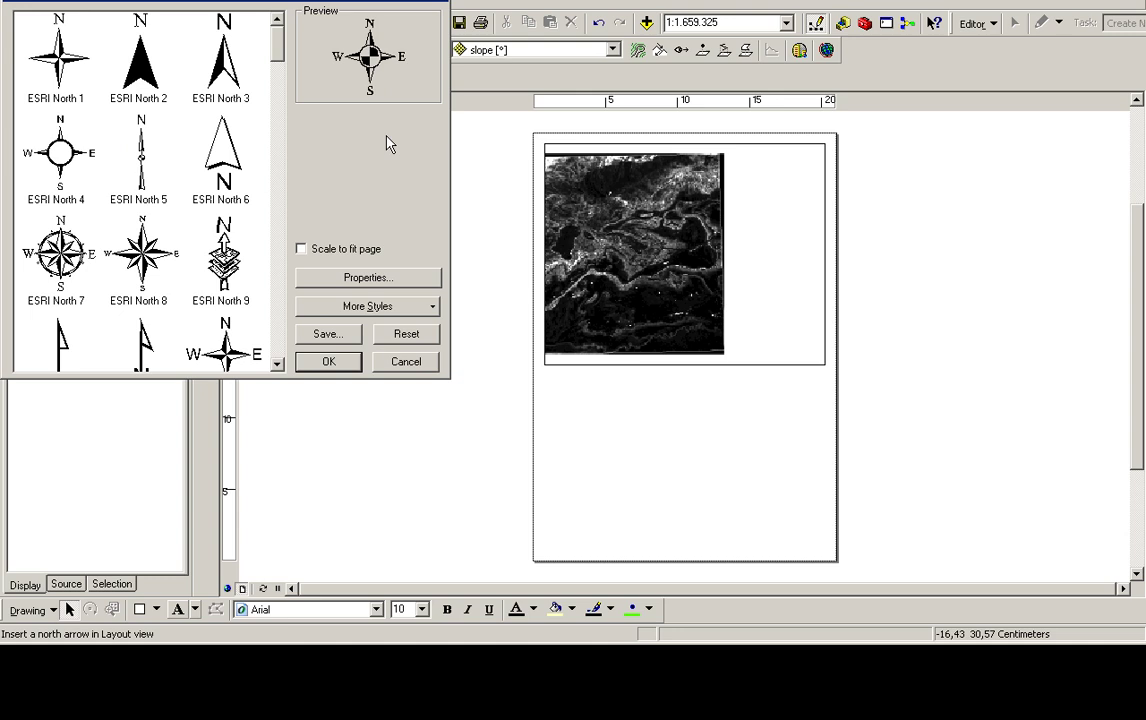
click(128, 72)
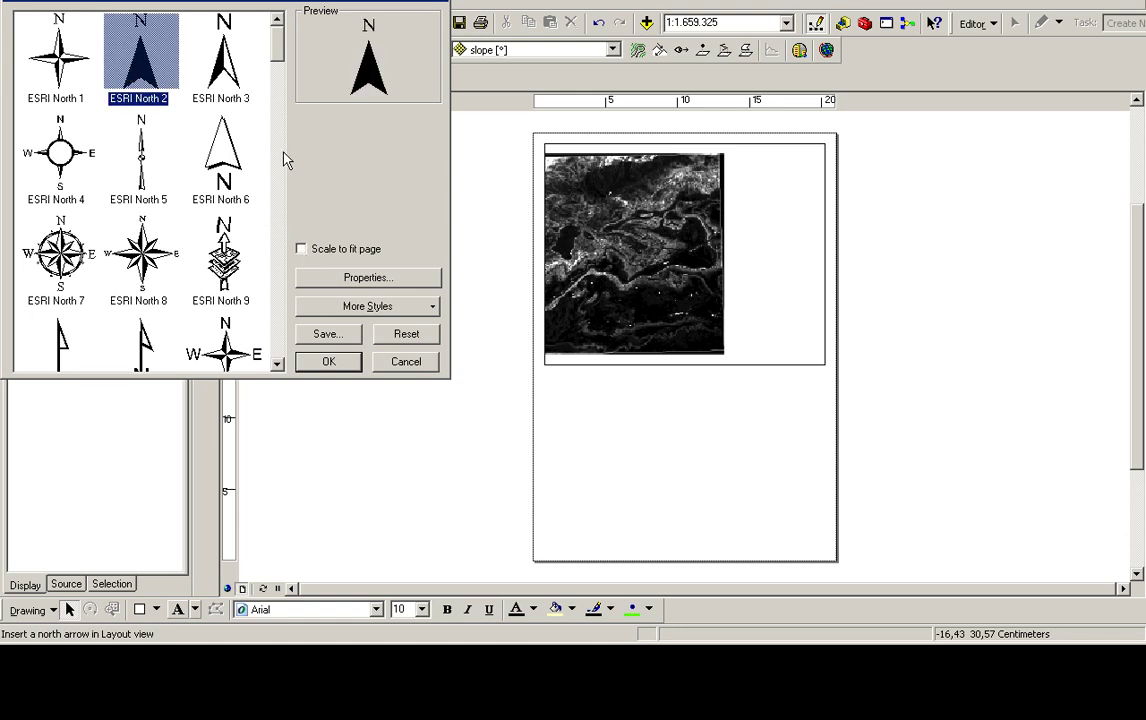
click(328, 361)
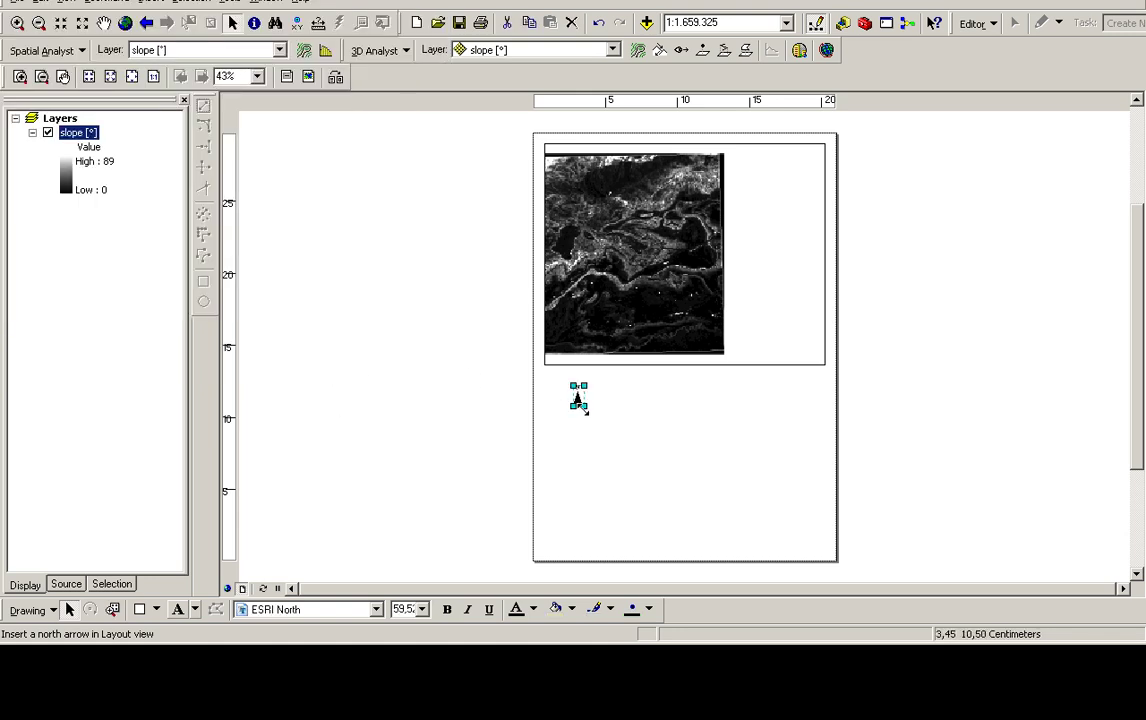
drag(580, 405, 592, 425)
- Stretch the map frame slightly down and move the north arrow below its lower-left corner
click(678, 366)
drag(685, 366, 686, 393)
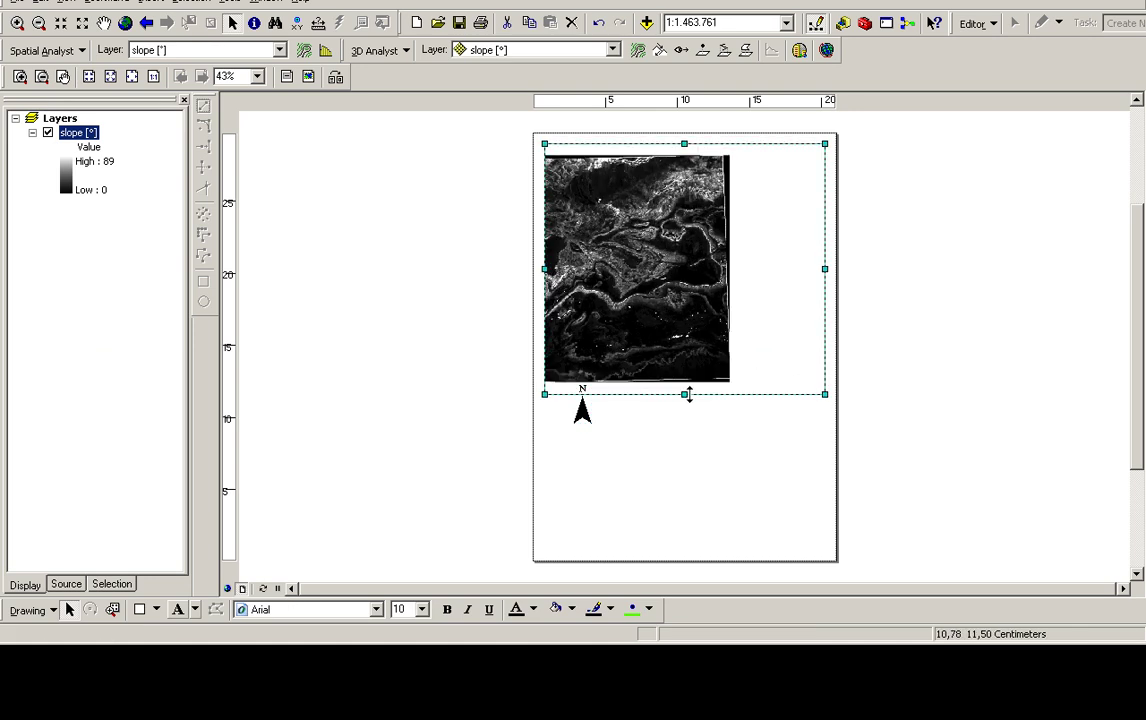
click(585, 410)
drag(583, 409, 556, 426)
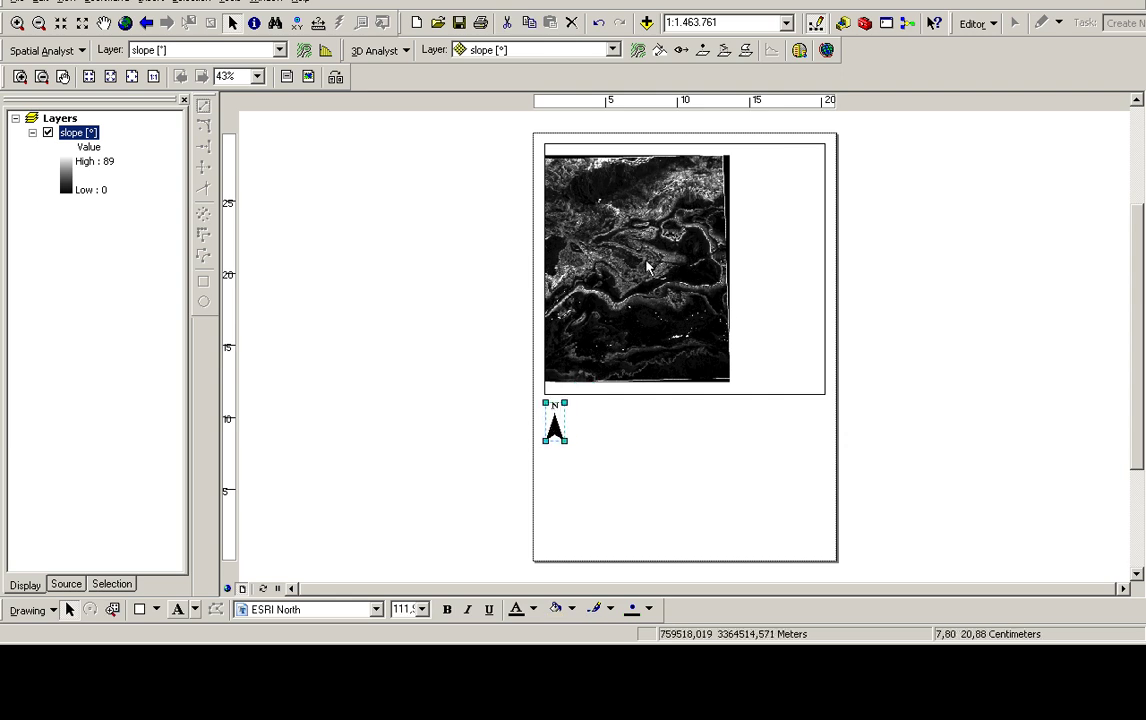
click(577, 237)
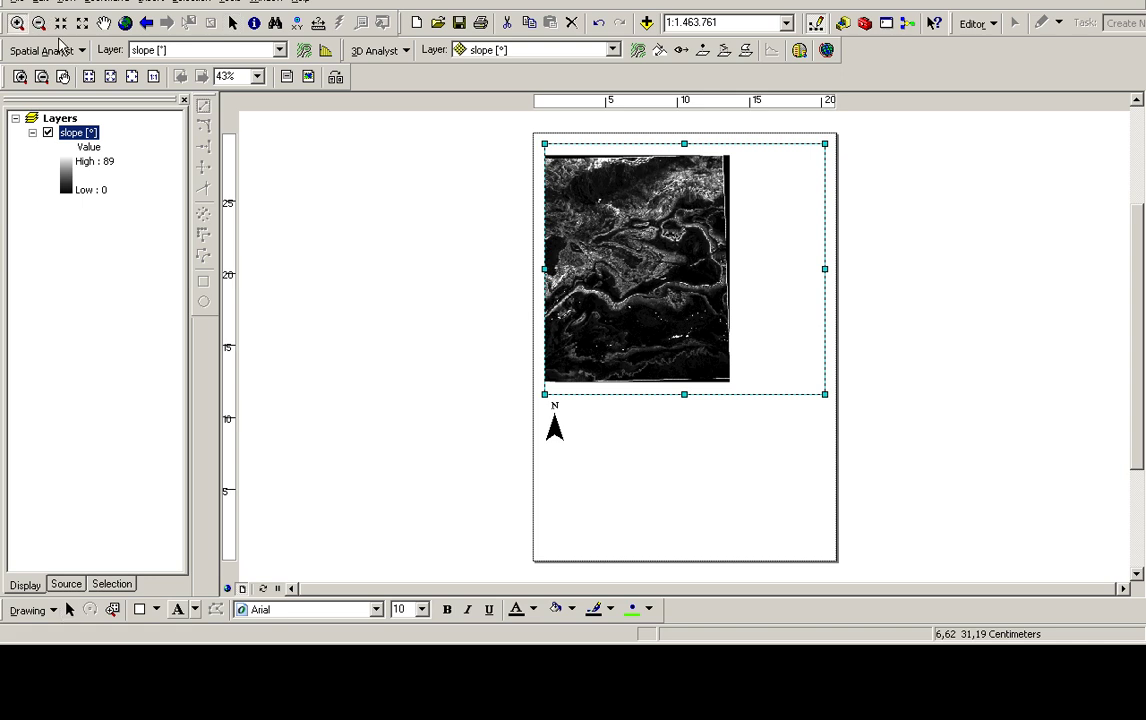
- Zoom the slope map to fill the frame at 1:623,541 and magnify the layout around the north arrow
drag(581, 221, 672, 270)
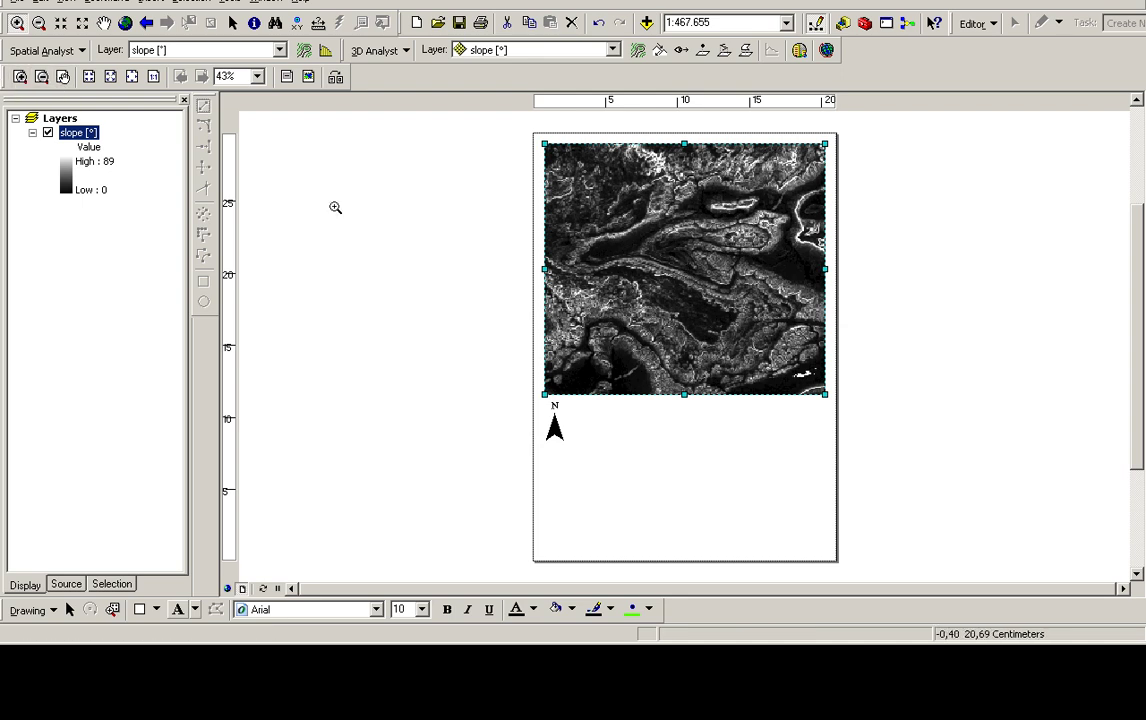
click(20, 77)
drag(494, 133, 593, 212)
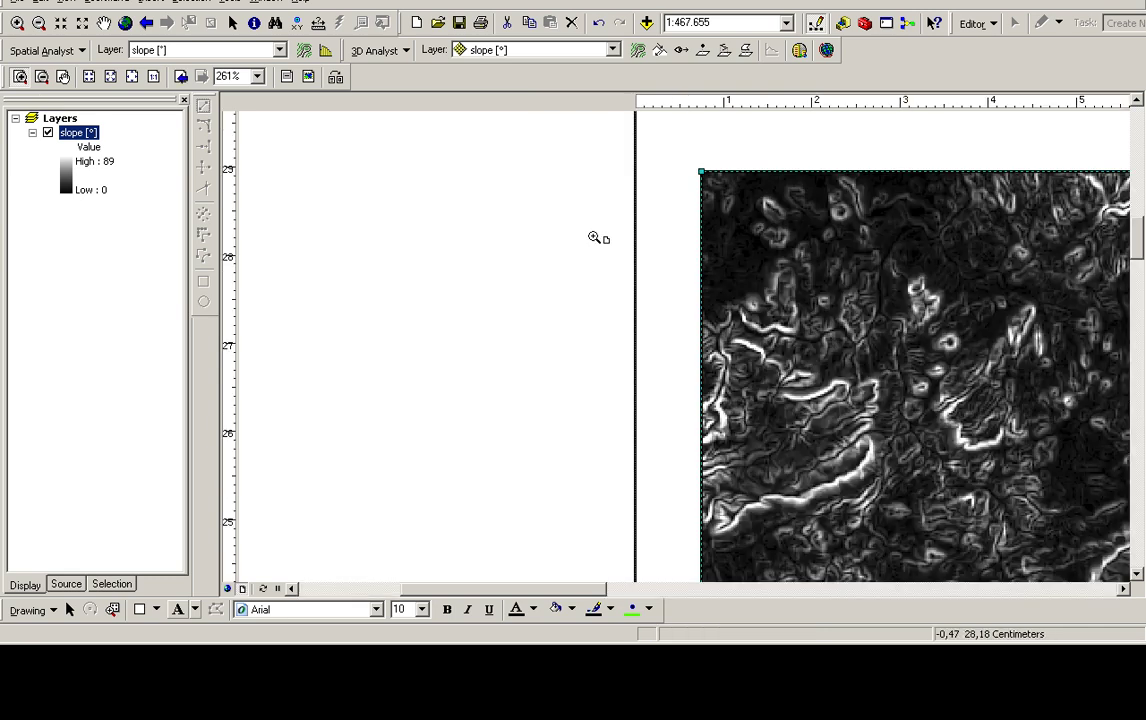
click(38, 22)
drag(730, 303, 882, 440)
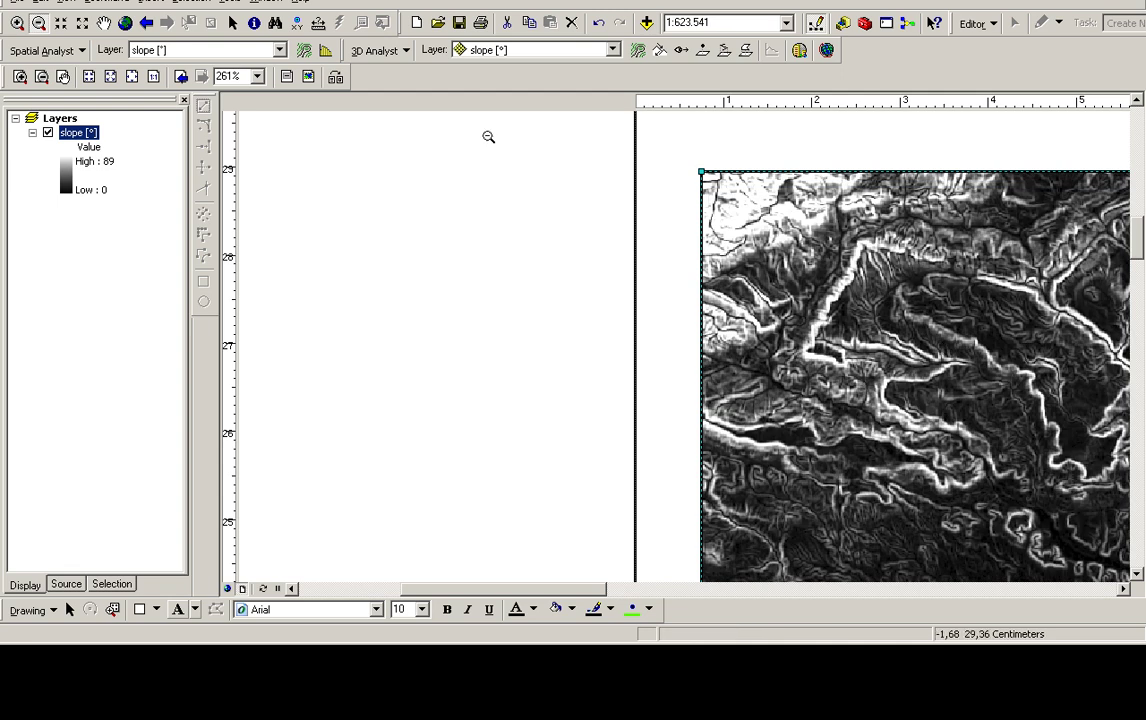
click(62, 76)
drag(708, 512, 568, 333)
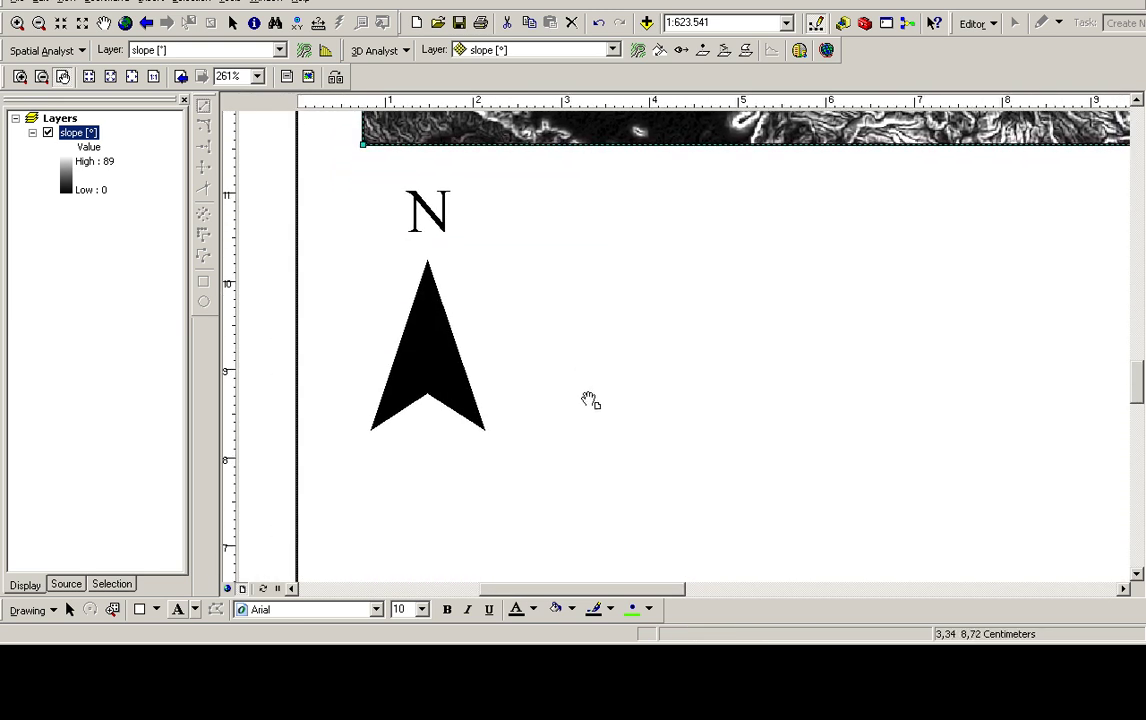
click(63, 1)
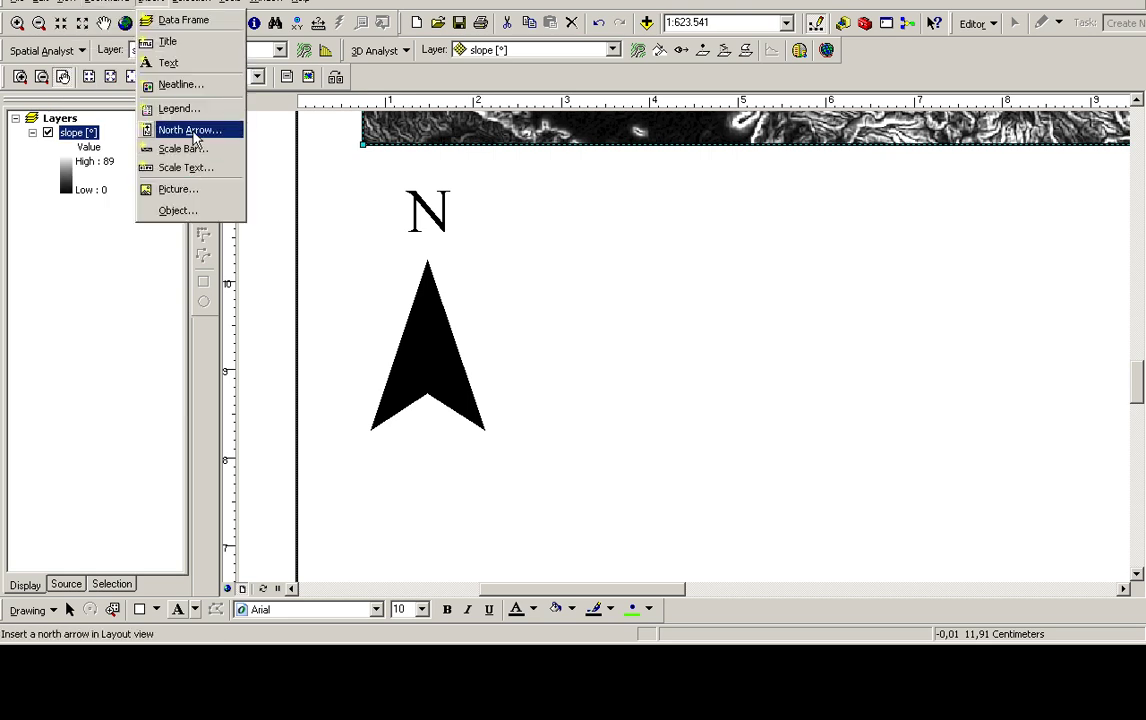
- Insert a Scale Line 1 scale bar and move it up and right on the page
click(188, 148)
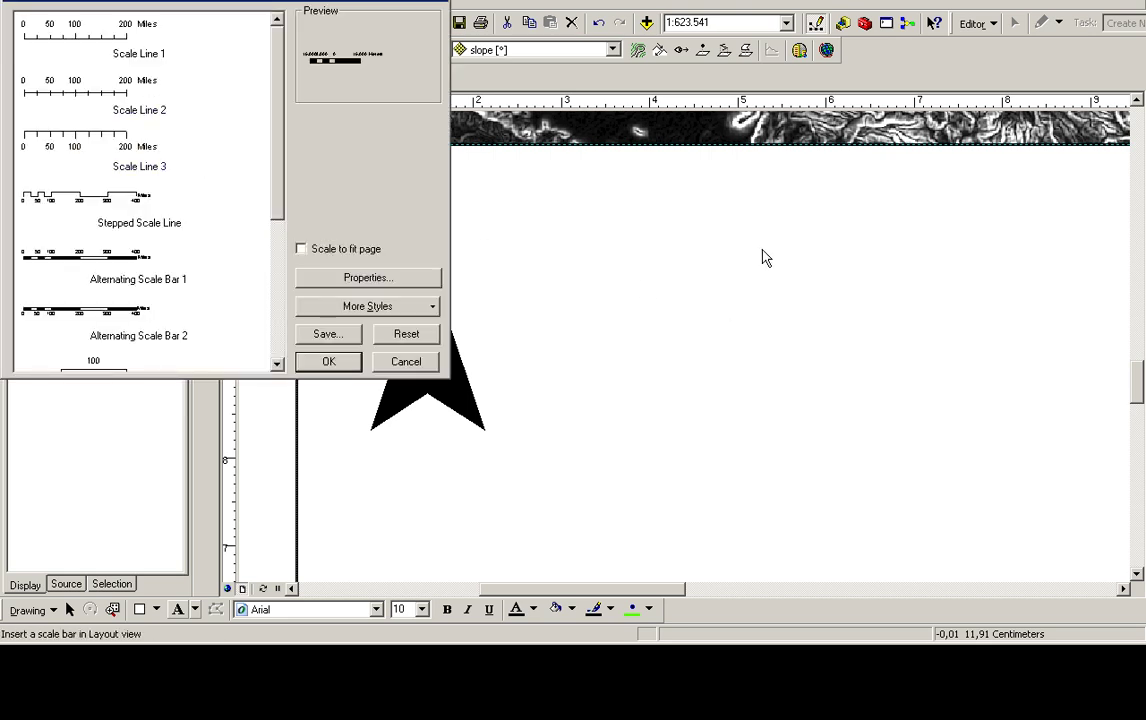
click(113, 45)
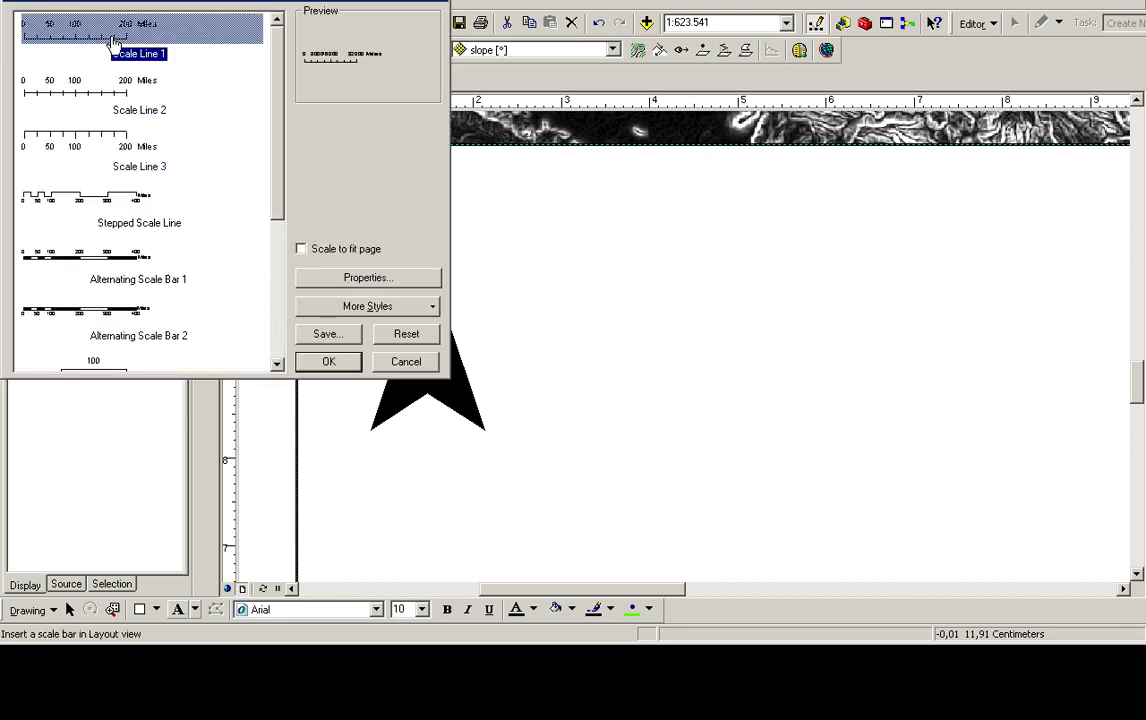
click(358, 366)
double_click(690, 360)
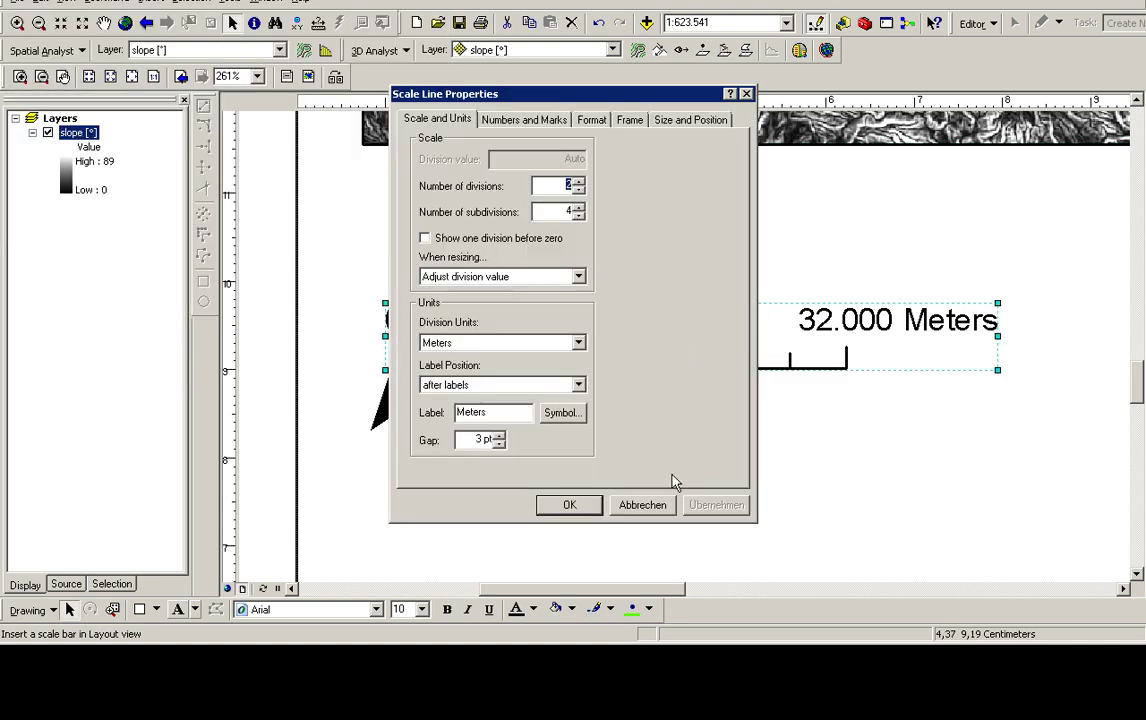
click(650, 504)
drag(772, 320, 835, 205)
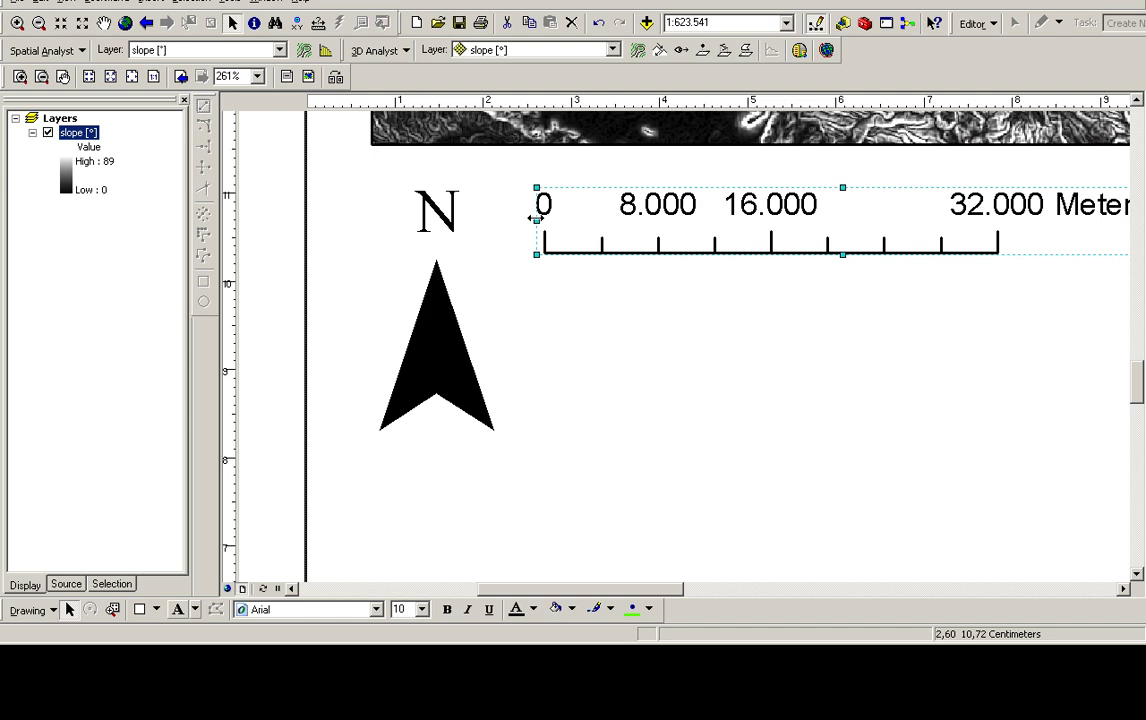
- Shorten the scale bar to read 0 to 30.000 Meters and shift it left and down
drag(533, 218, 558, 219)
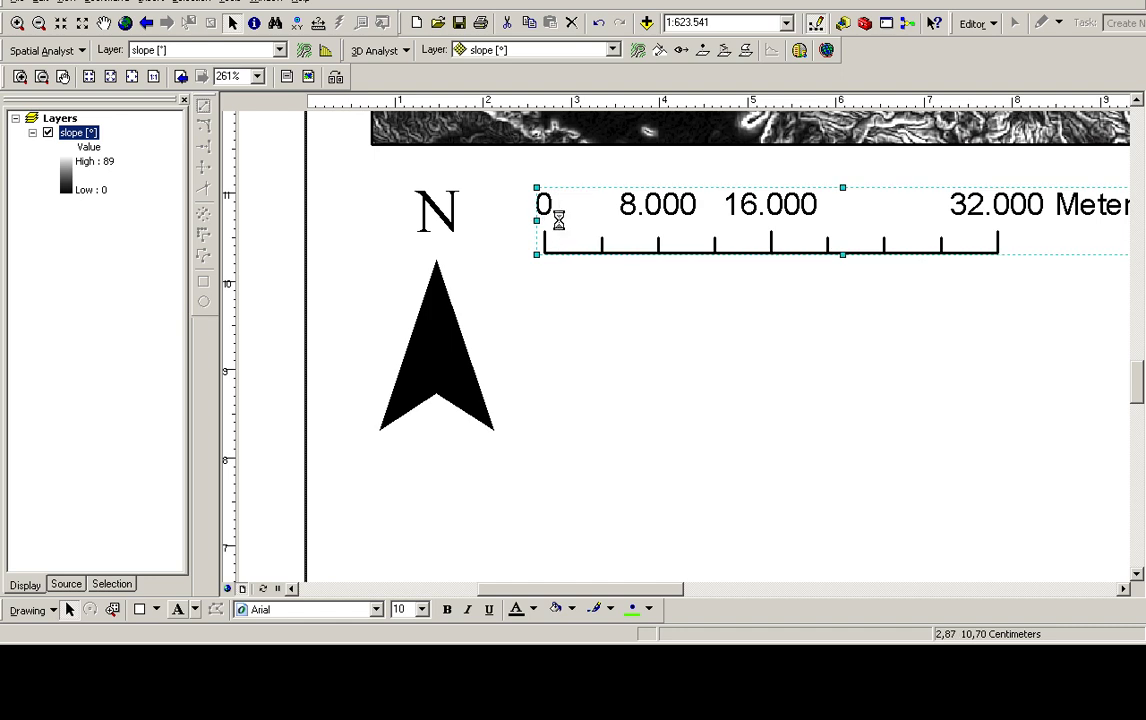
click(641, 355)
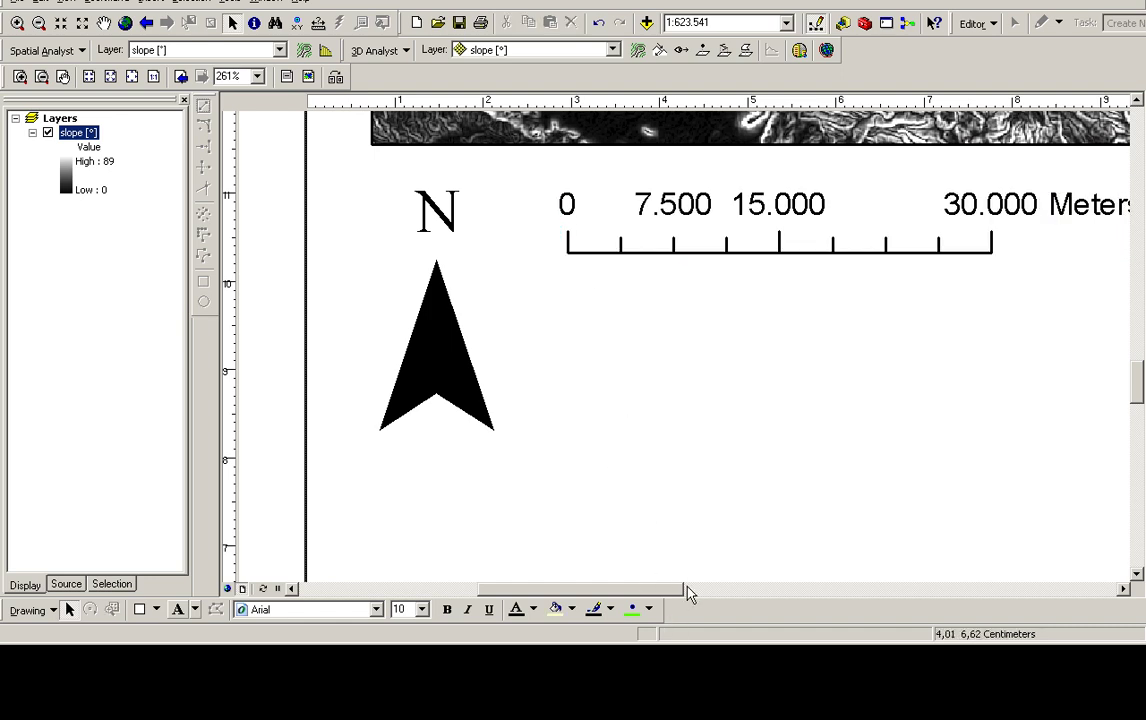
click(795, 248)
drag(778, 246, 755, 281)
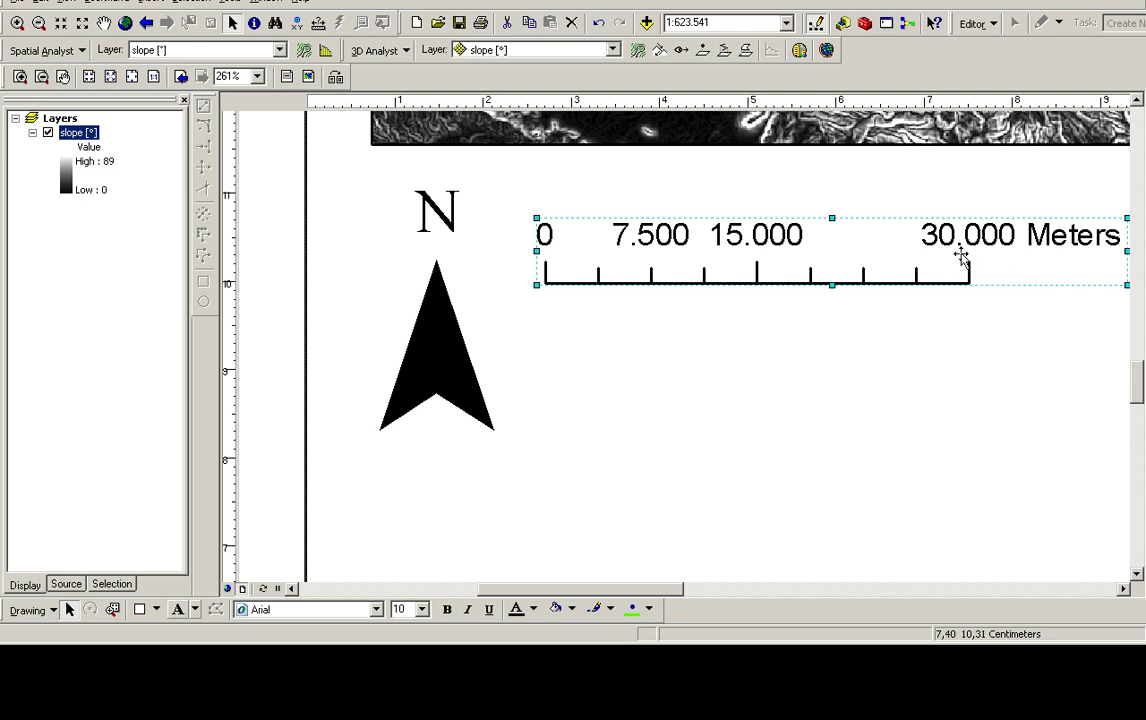
- Give the scale bar 2 divisions in Kilometers (0 5 10 20) and raise it beside the north arrow
double_click(908, 263)
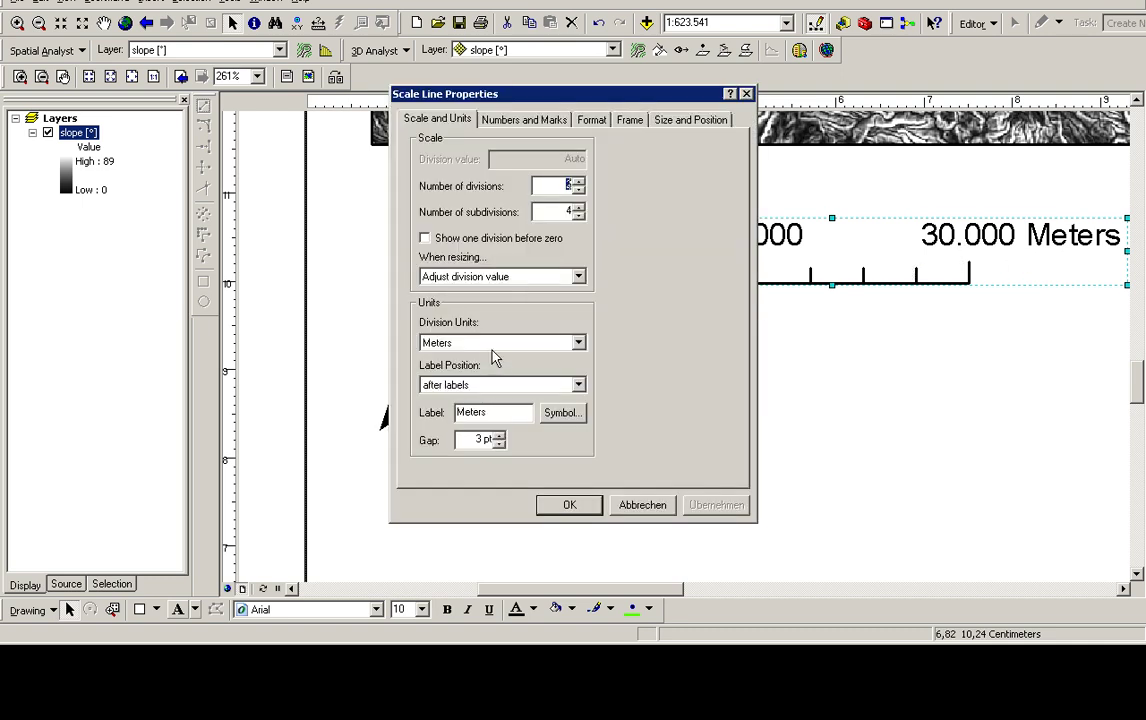
text(2)
click(499, 343)
click(580, 360)
click(512, 371)
click(578, 343)
click(579, 358)
click(565, 360)
click(505, 415)
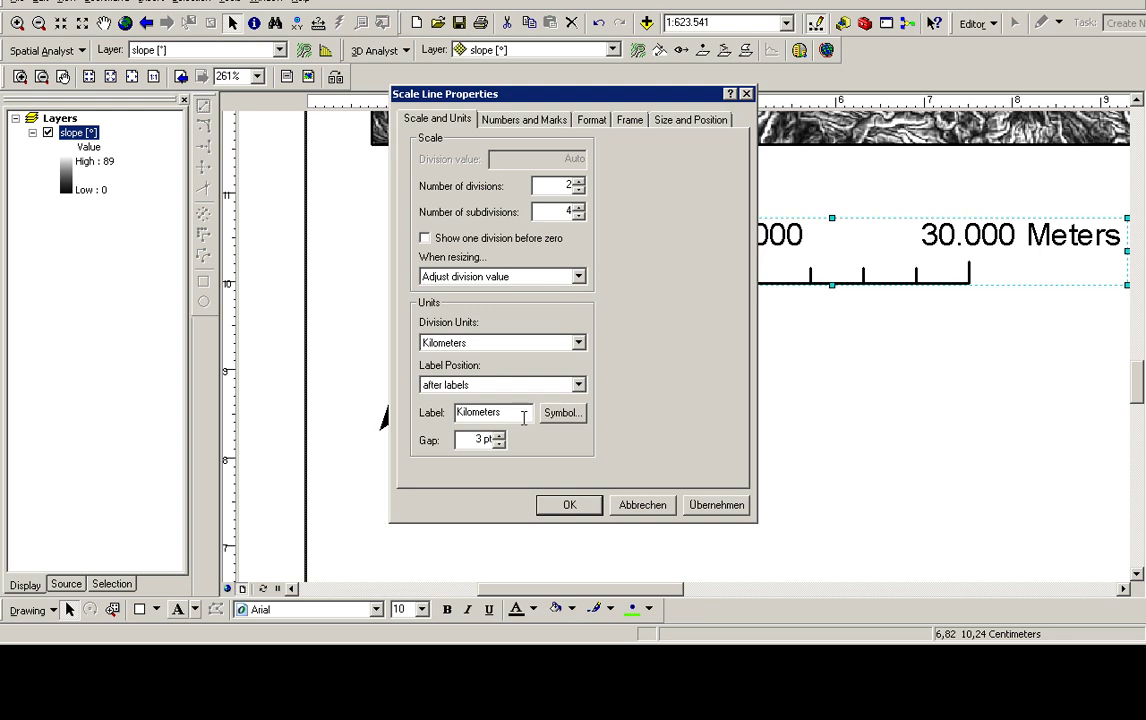
click(586, 505)
drag(716, 267, 751, 224)
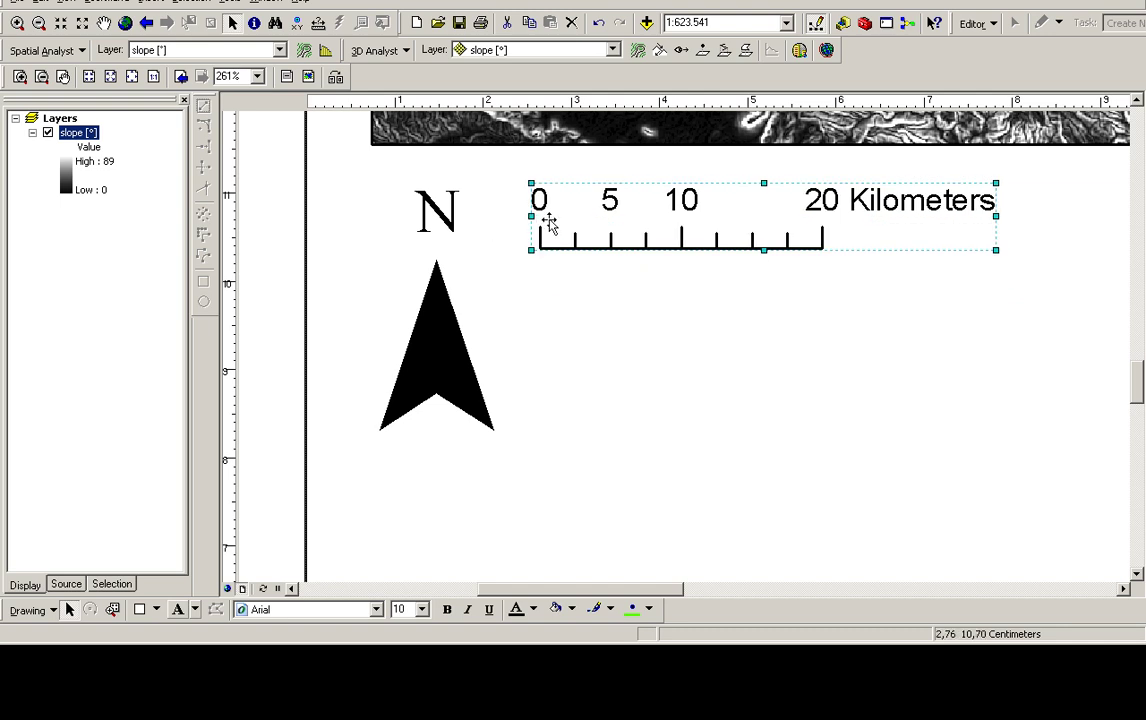
click(1027, 357)
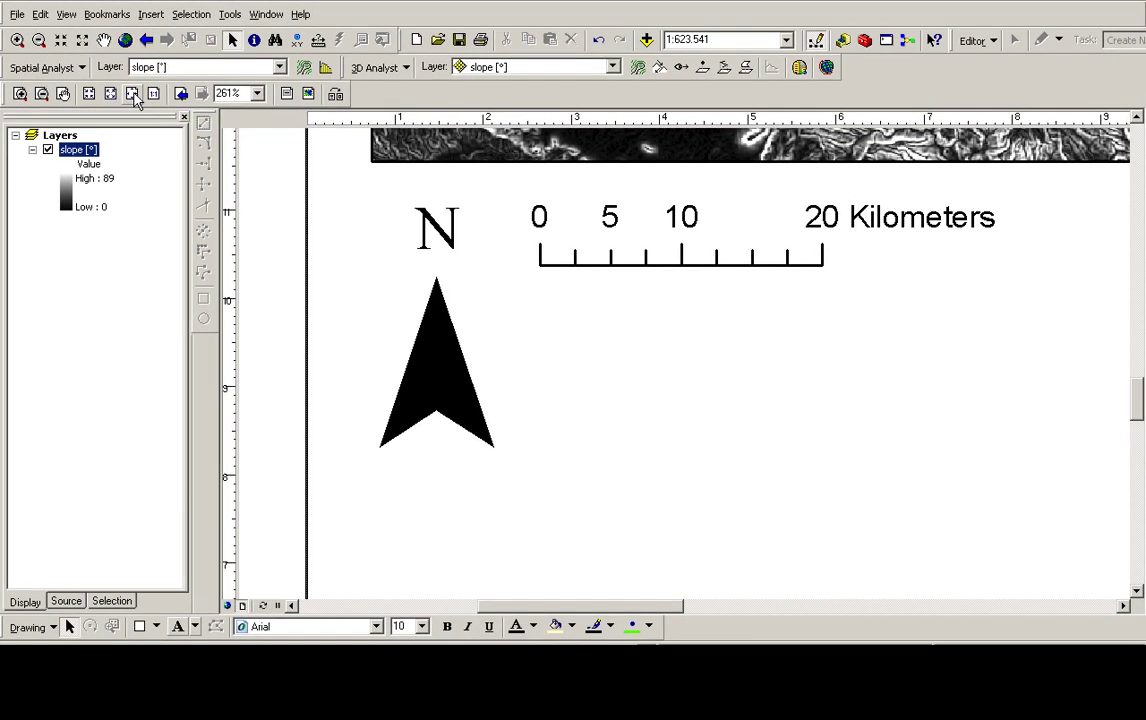
- Shrink the map frame from its lower-right corner to 1:782,562 and move it slightly down
click(132, 94)
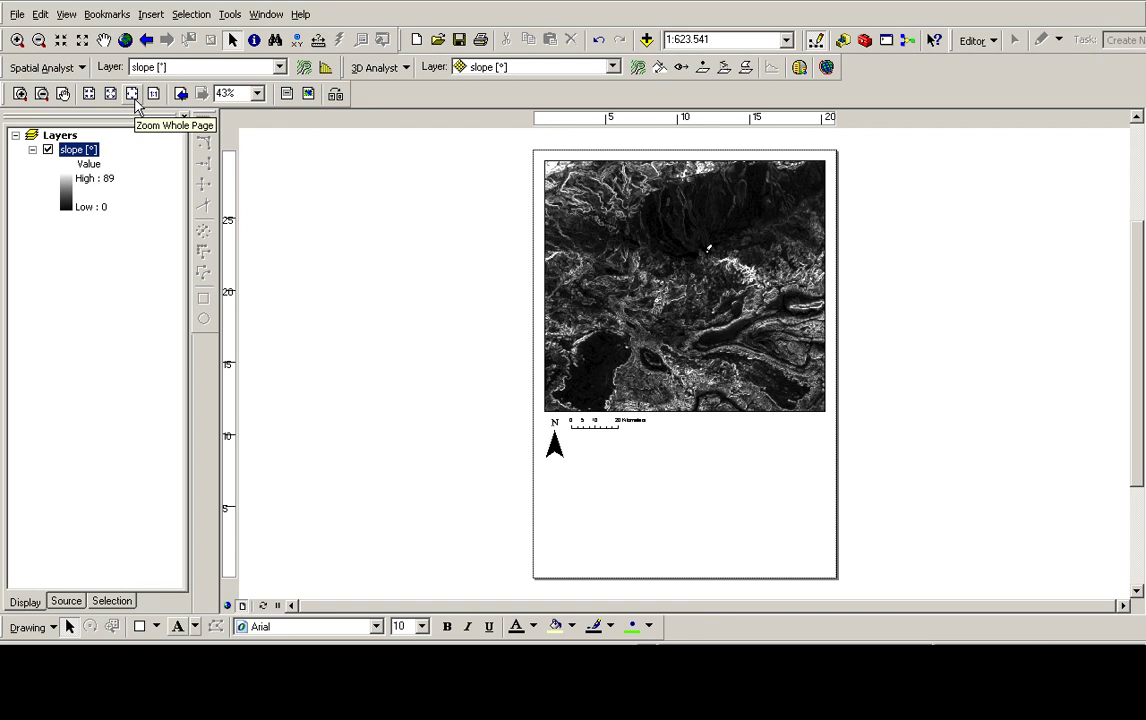
click(630, 328)
drag(818, 414, 769, 384)
drag(638, 288, 642, 313)
click(606, 171)
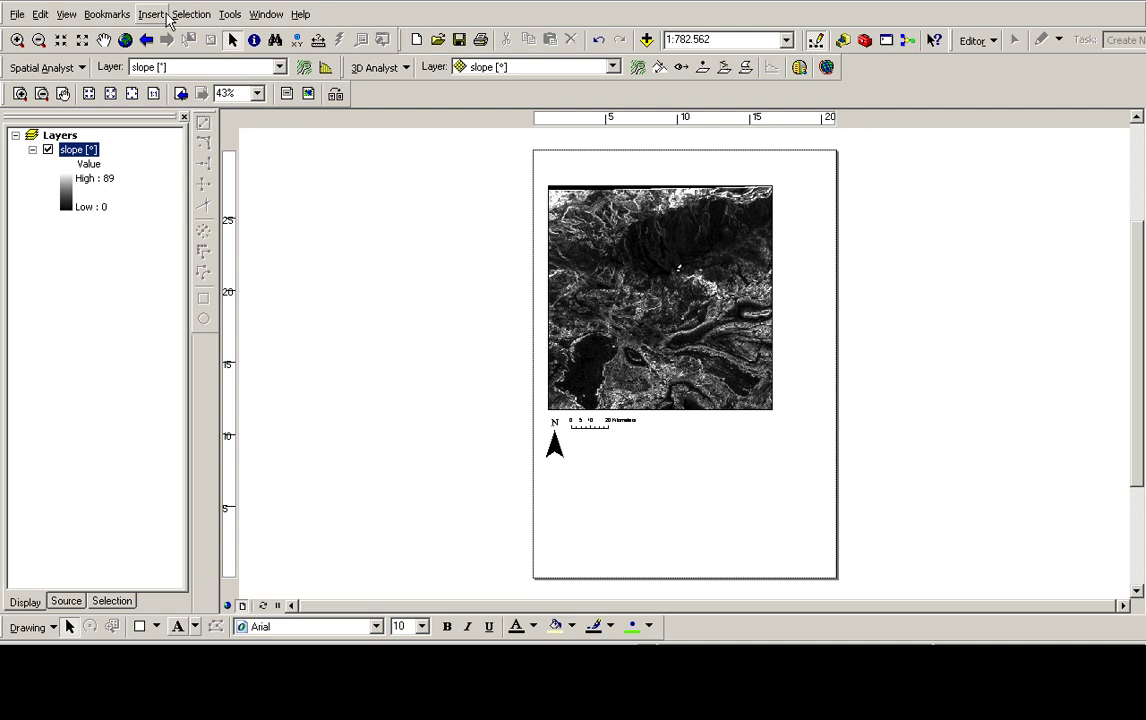
- Insert the title 'Slope around Quarzazate' and place it centred above the map frame
click(151, 15)
click(165, 56)
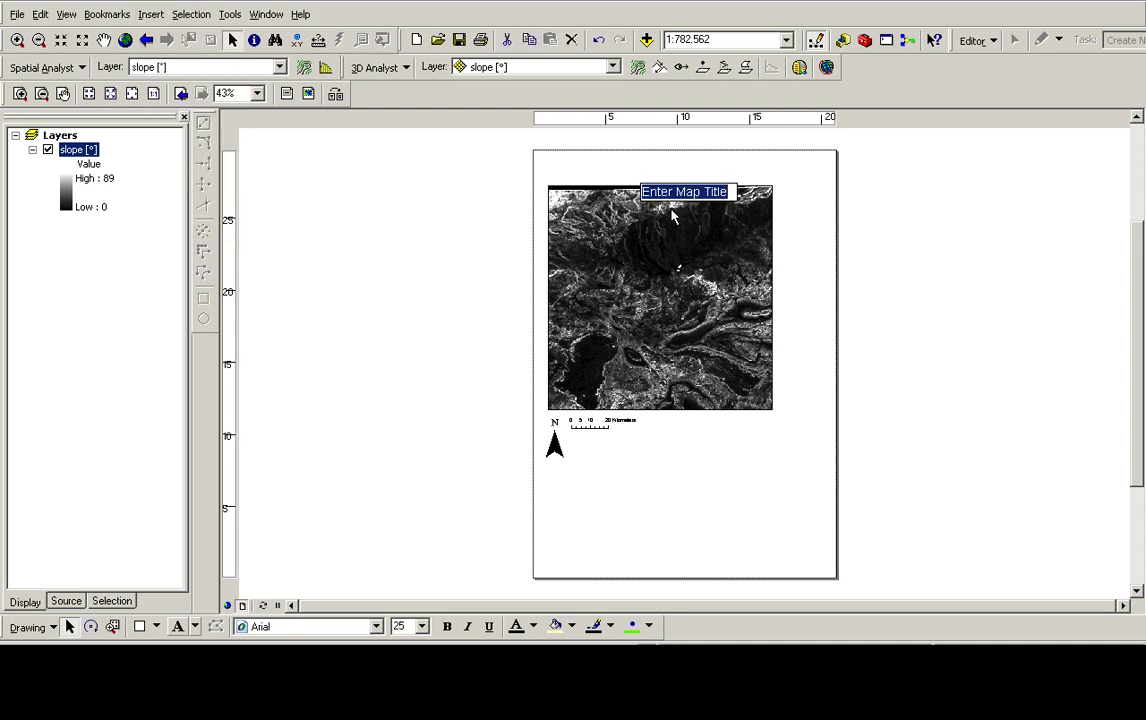
text(Slope around Q)
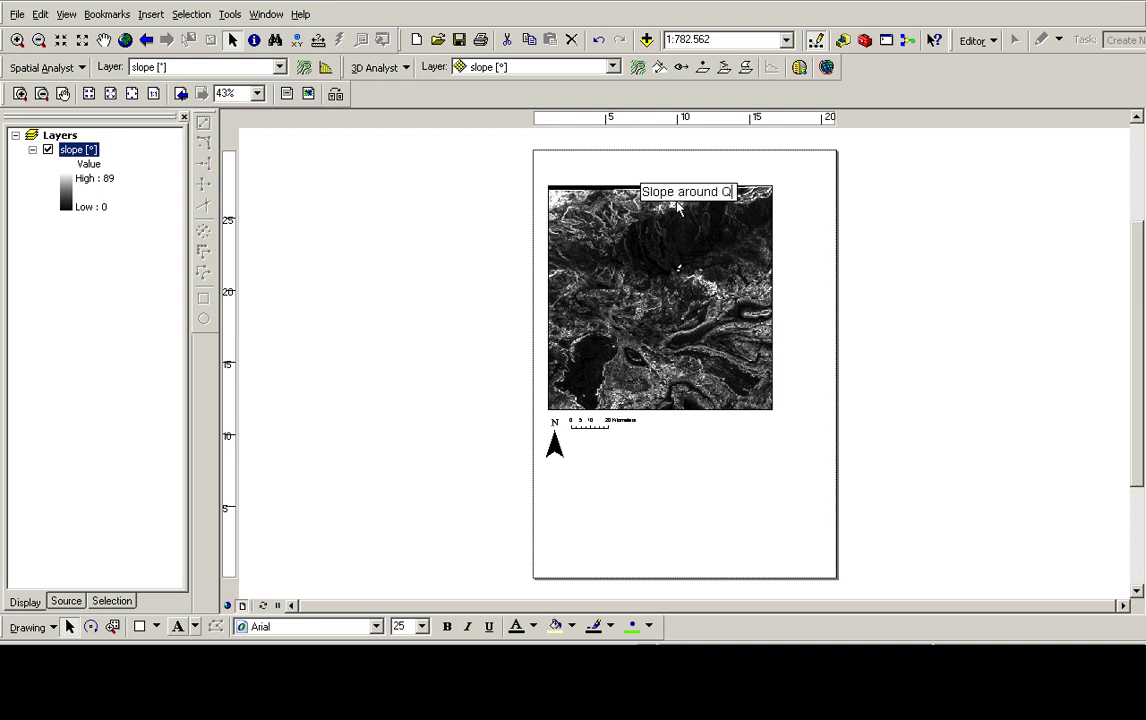
text(uarzazate)
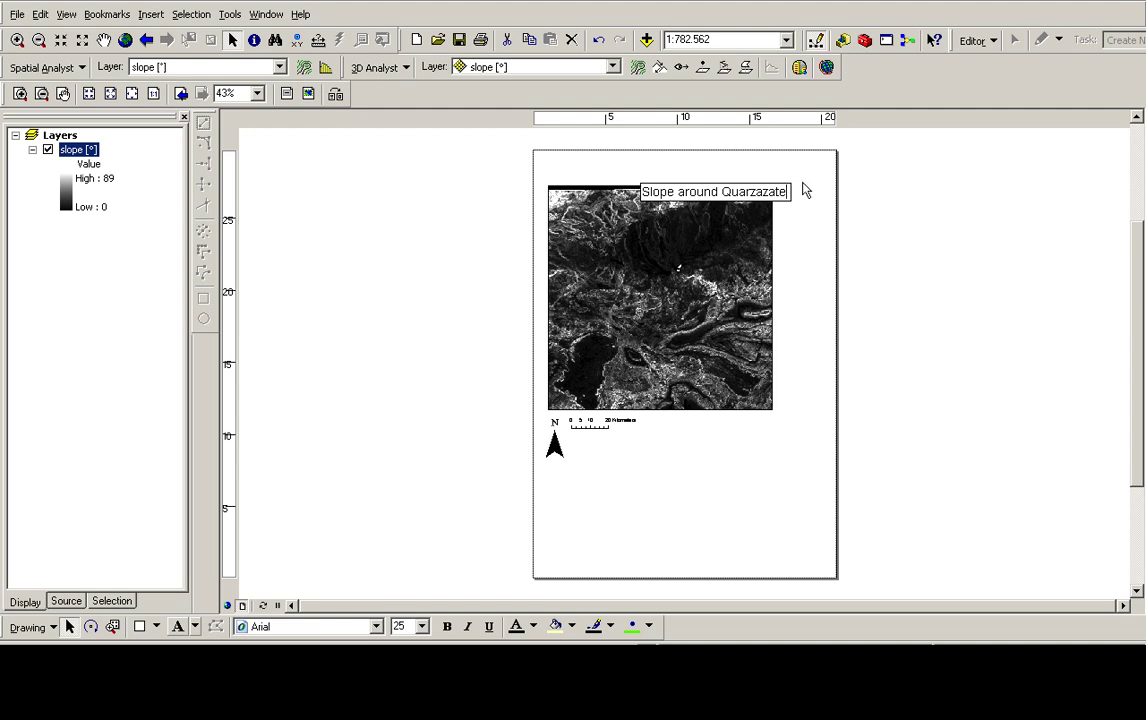
key(Return)
drag(688, 196, 670, 172)
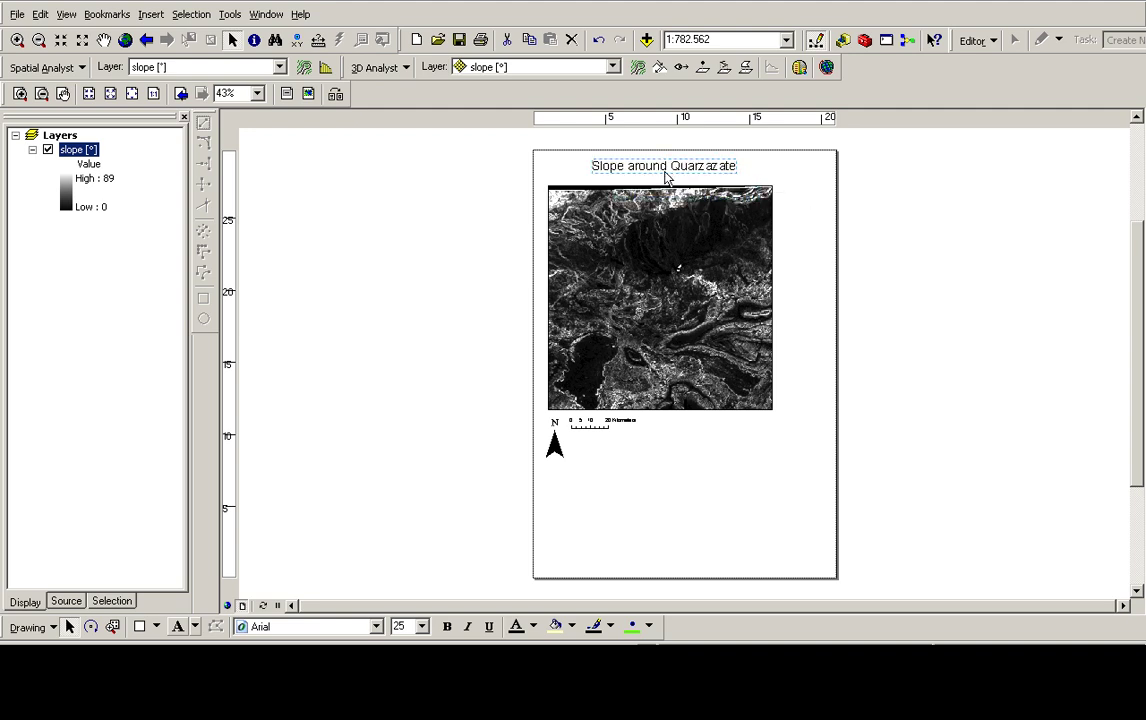
- Shift the map frame slightly right and move the scale bar right and down to align
click(796, 270)
drag(684, 286, 694, 287)
drag(596, 425, 606, 437)
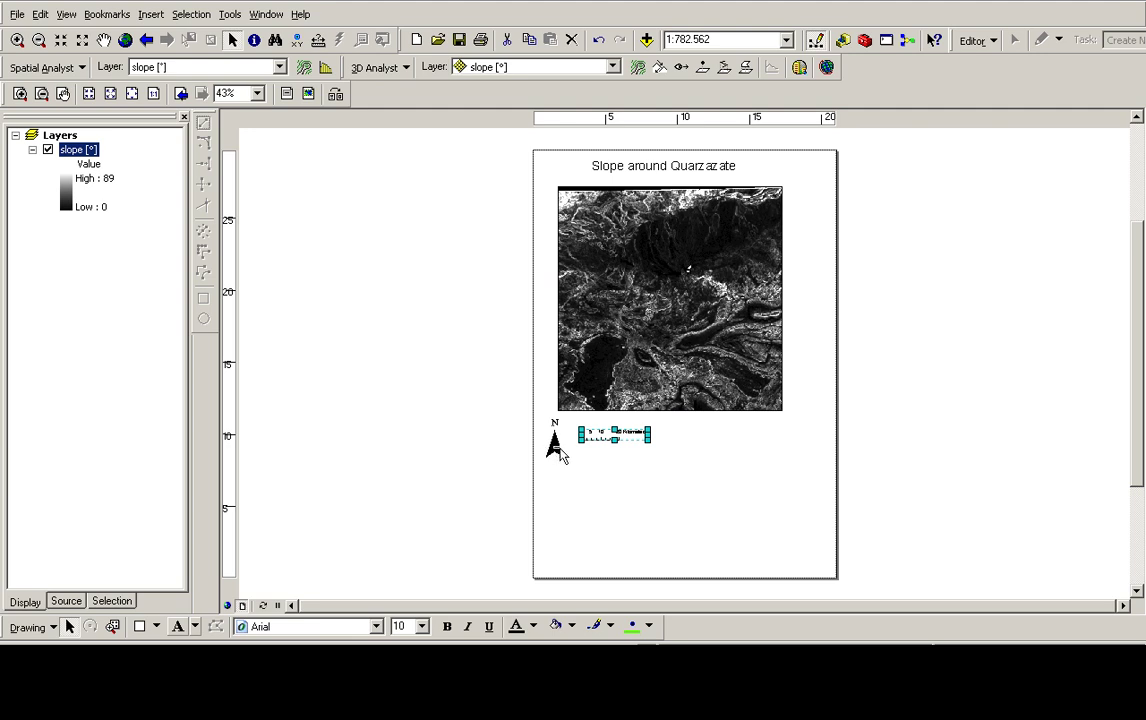
click(561, 455)
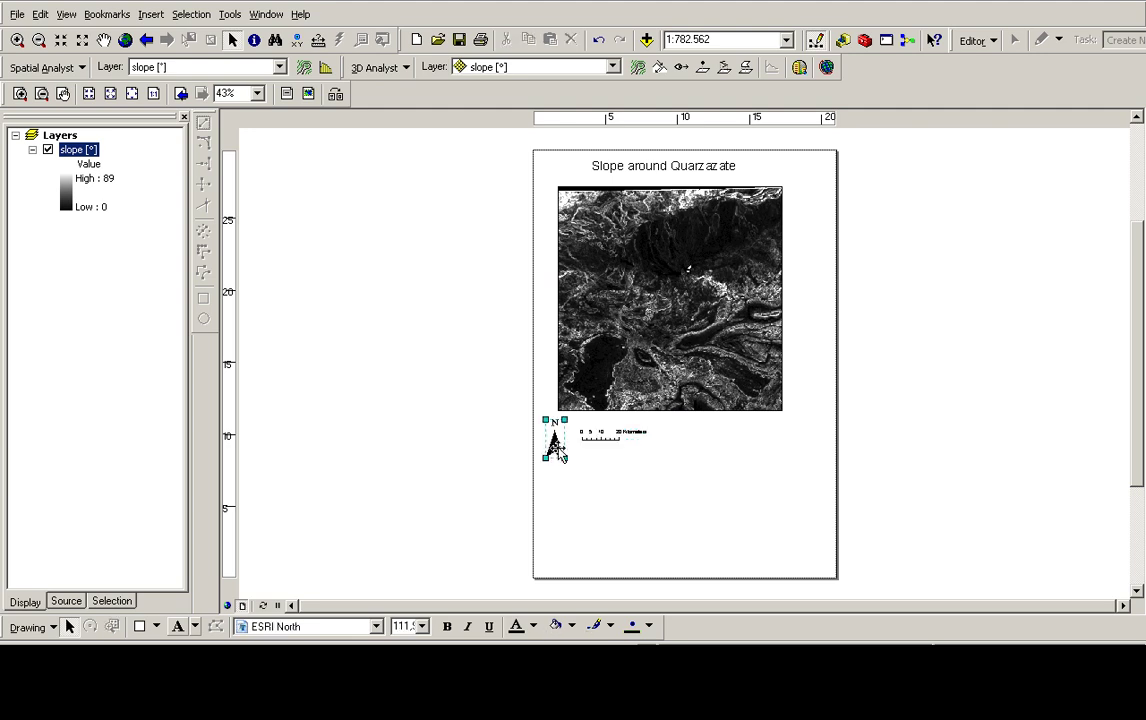
click(604, 485)
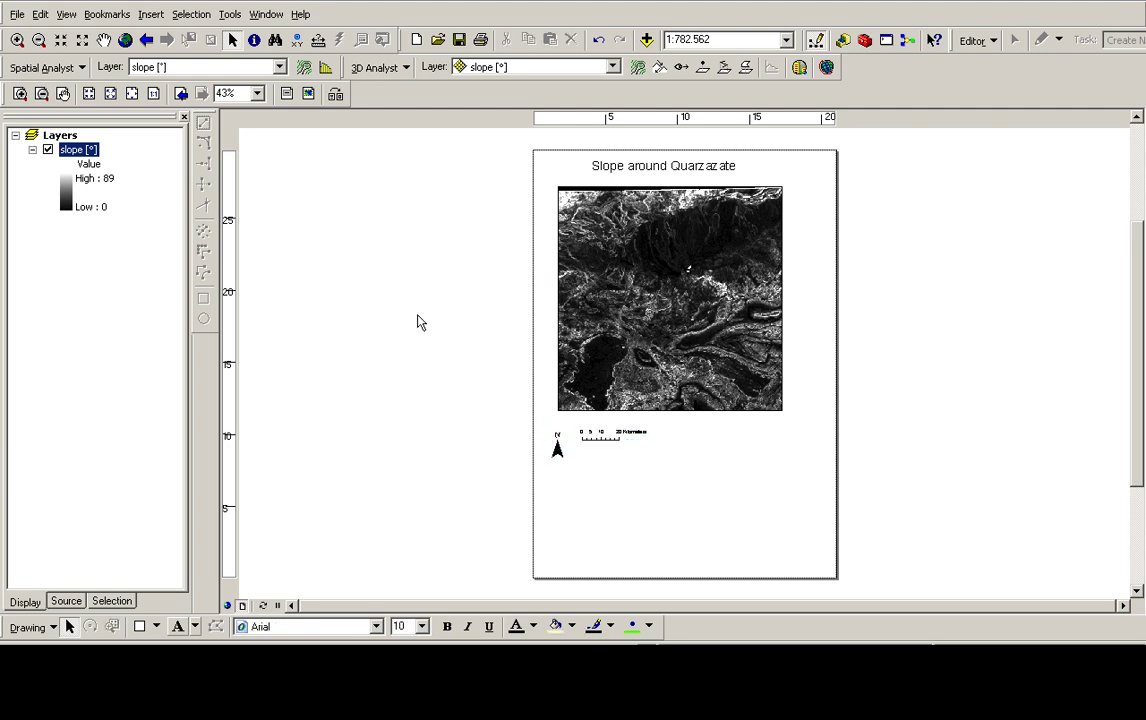
- Insert a new legend with slope as its only legend item
click(151, 14)
click(176, 133)
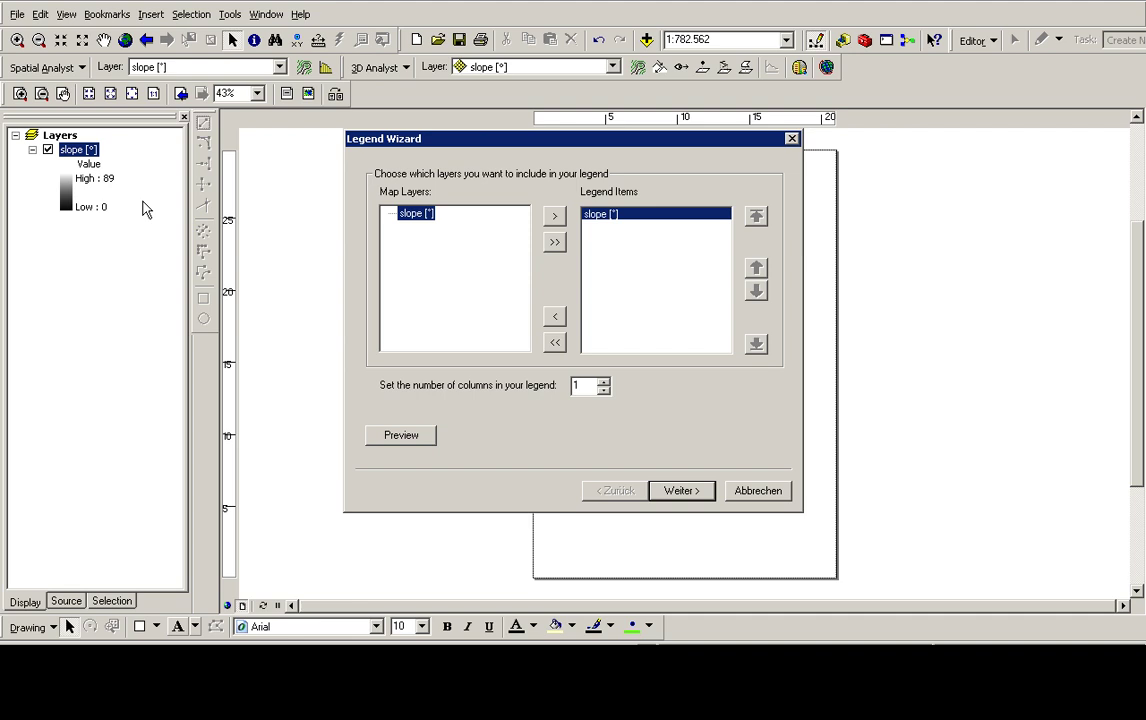
drag(170, 234, 170, 234)
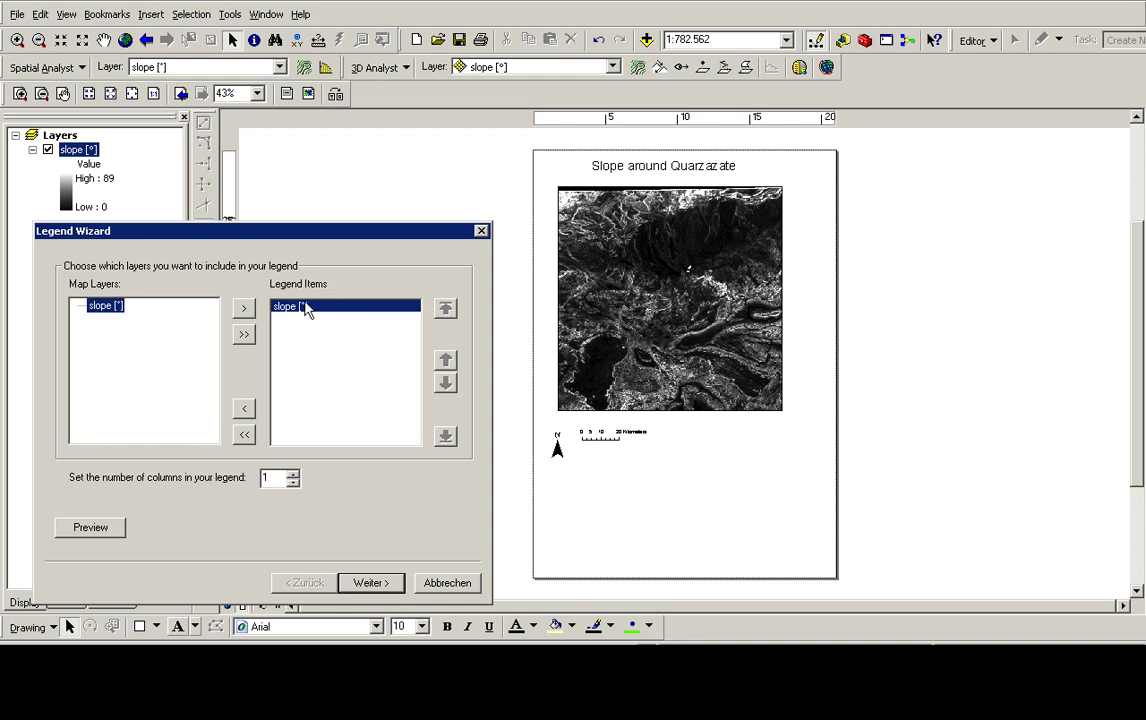
click(245, 410)
click(110, 306)
click(248, 312)
click(368, 583)
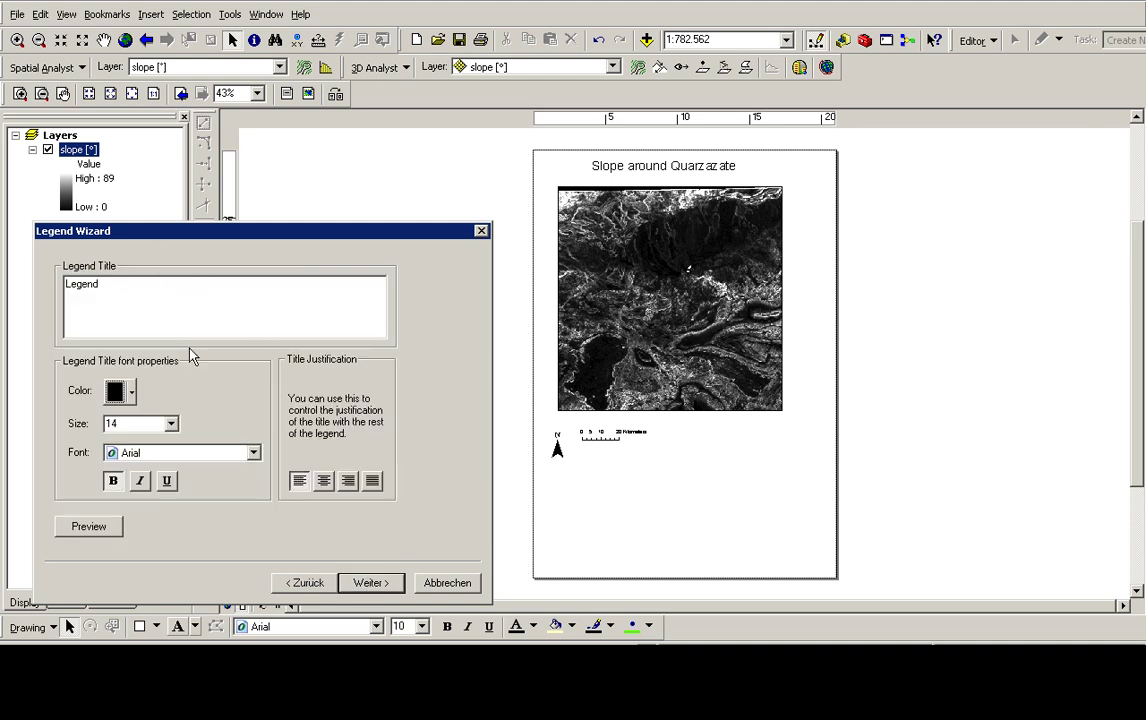
- Give the legend a border line and place it below the map, right of the scale bar
click(378, 585)
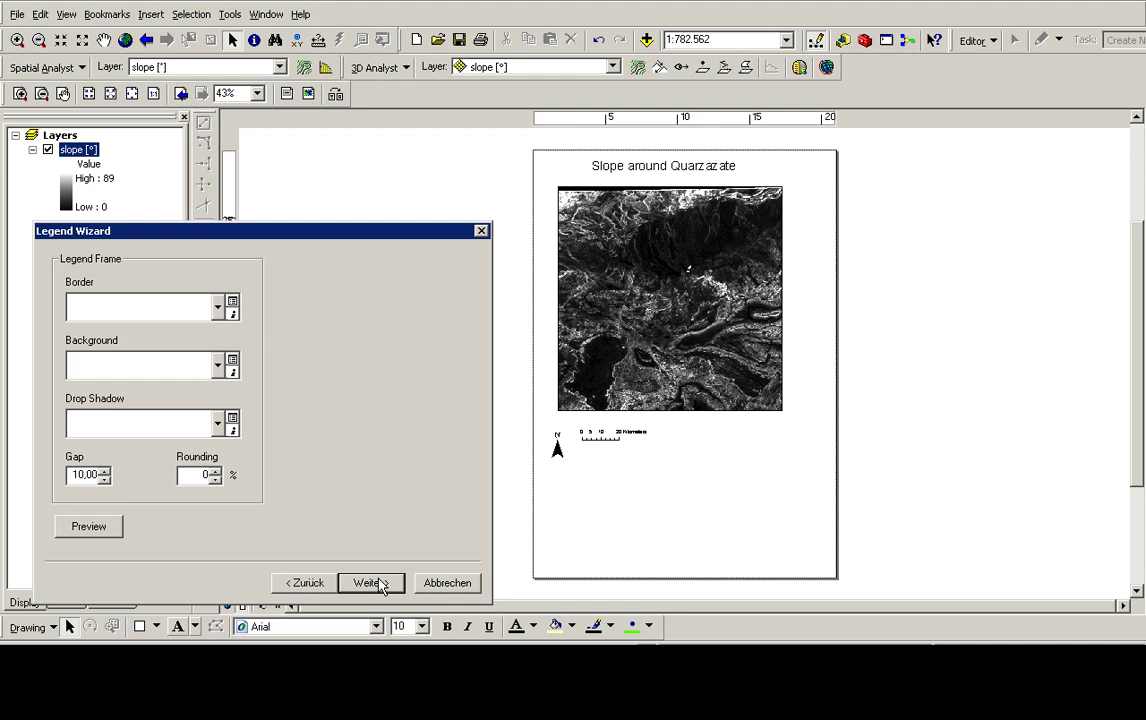
click(217, 307)
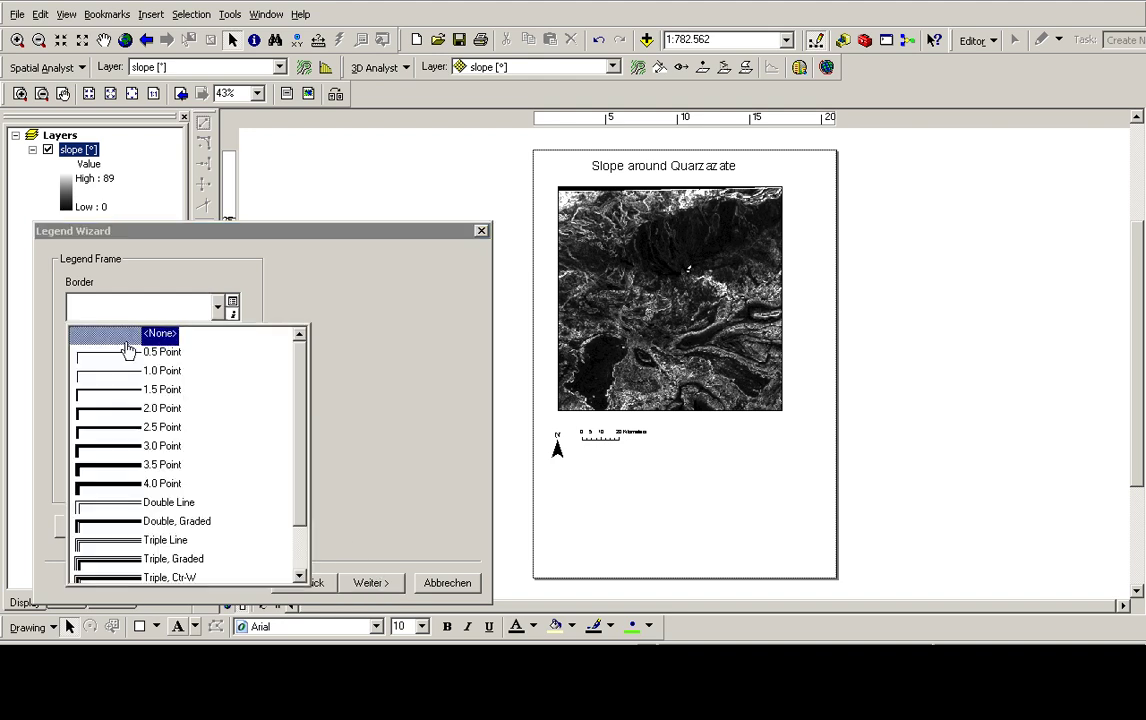
click(112, 357)
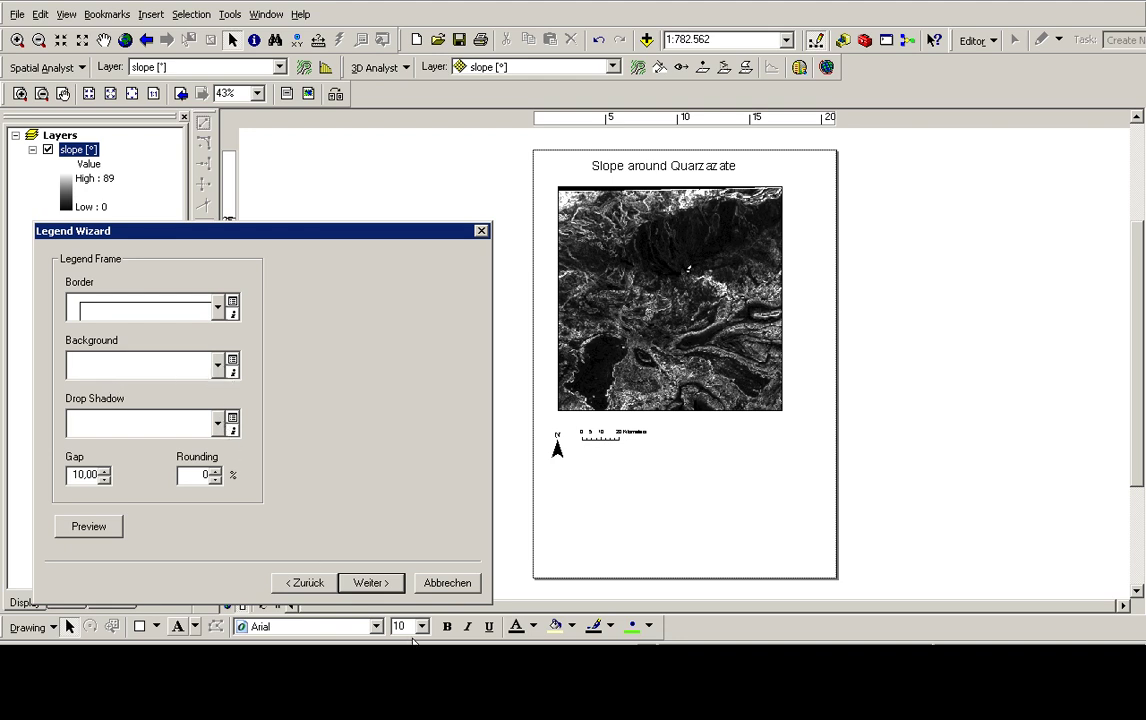
click(372, 584)
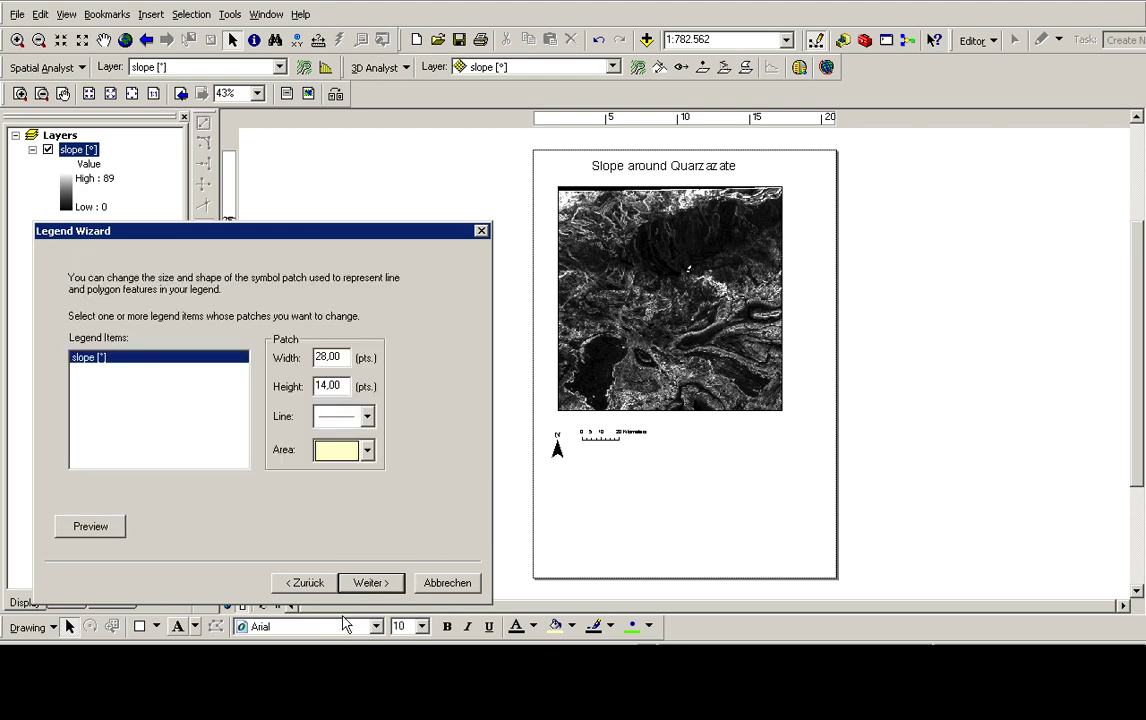
click(370, 583)
click(368, 583)
drag(605, 408, 693, 468)
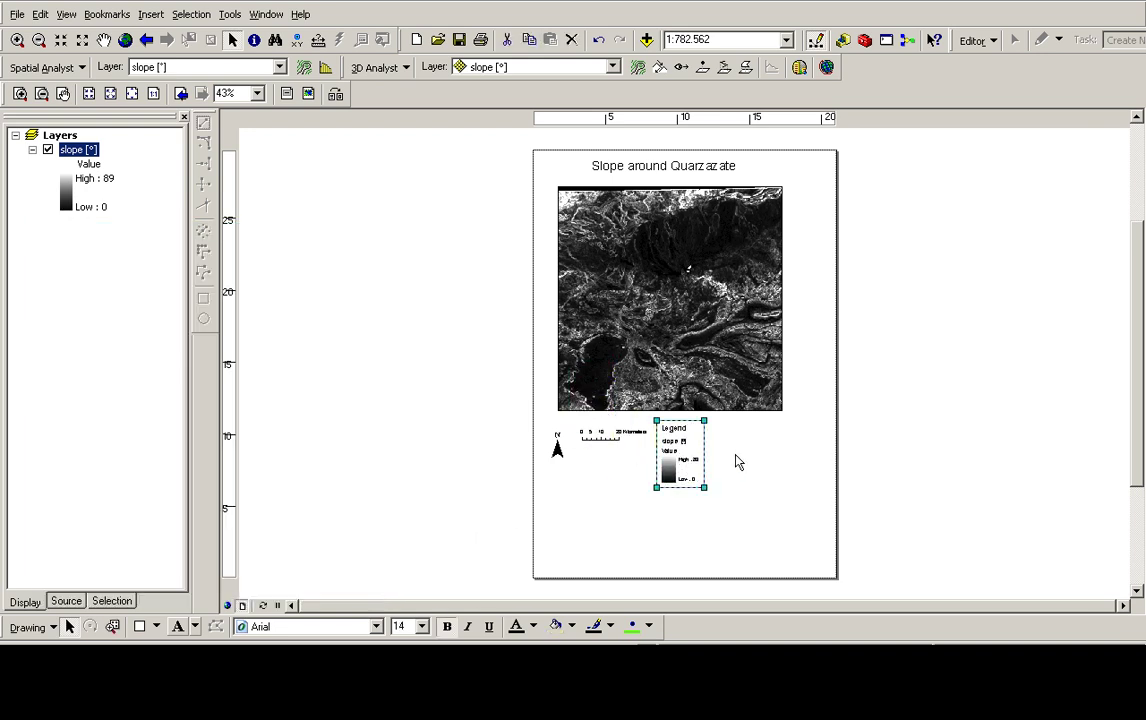
- Zoom in on the legend, add a vertical ruler guide for alignment, and select the legend
click(808, 471)
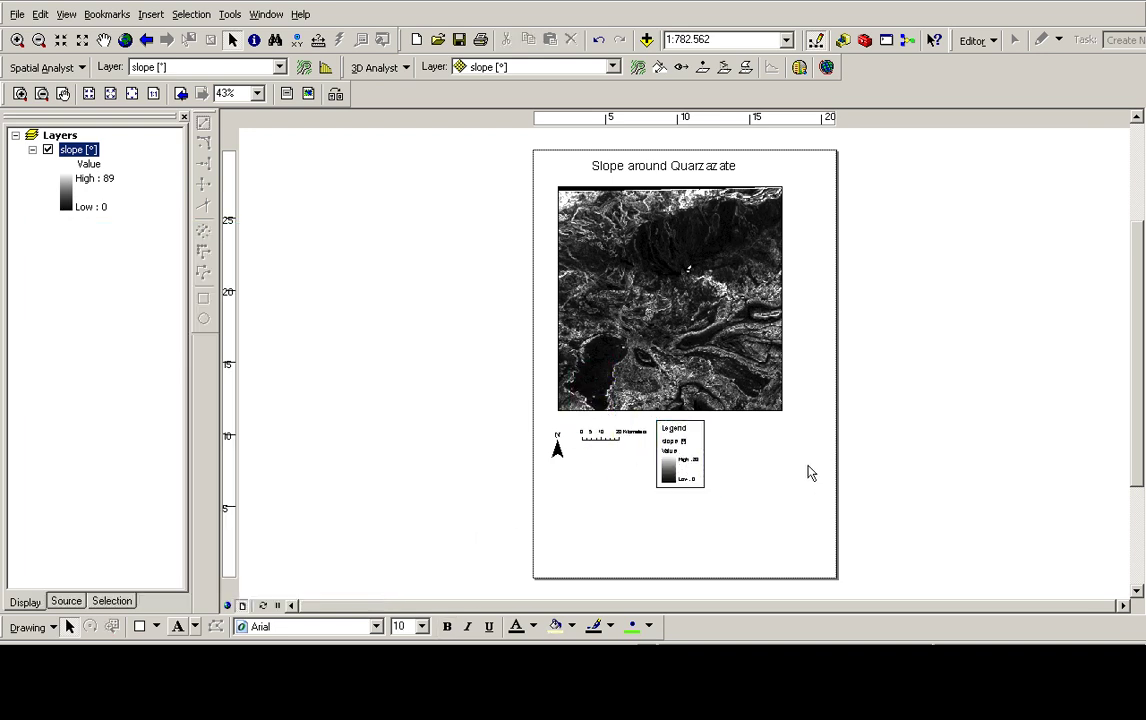
click(19, 93)
drag(611, 400, 780, 510)
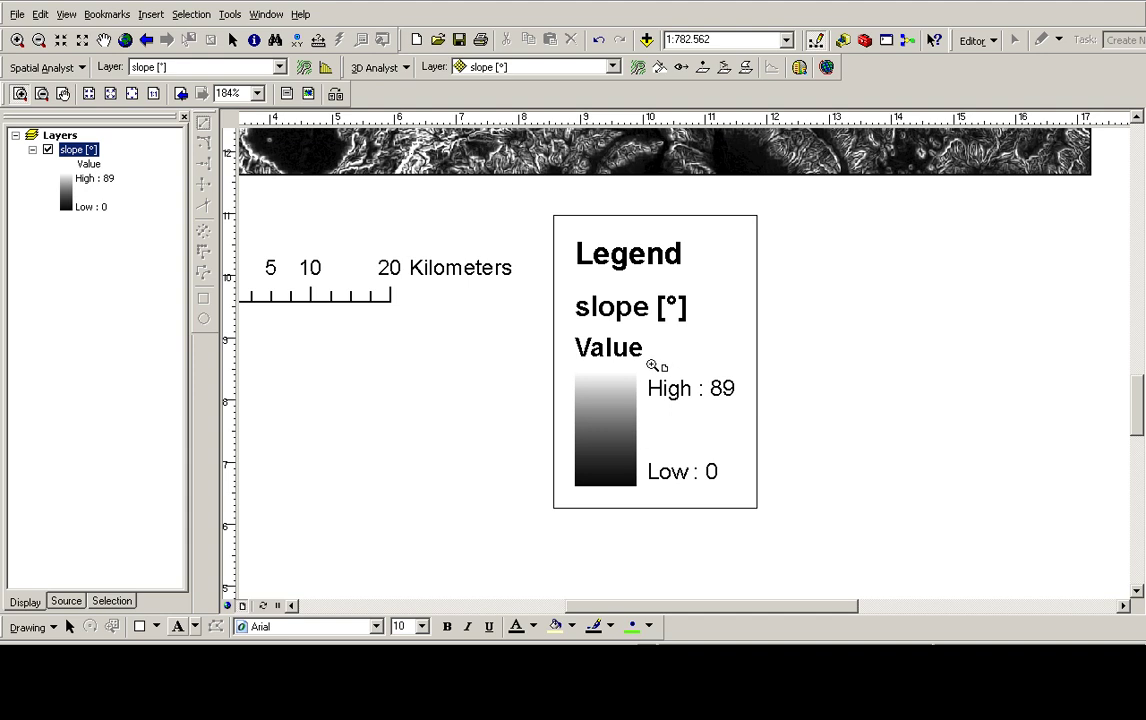
right_click(800, 366)
click(710, 112)
click(236, 40)
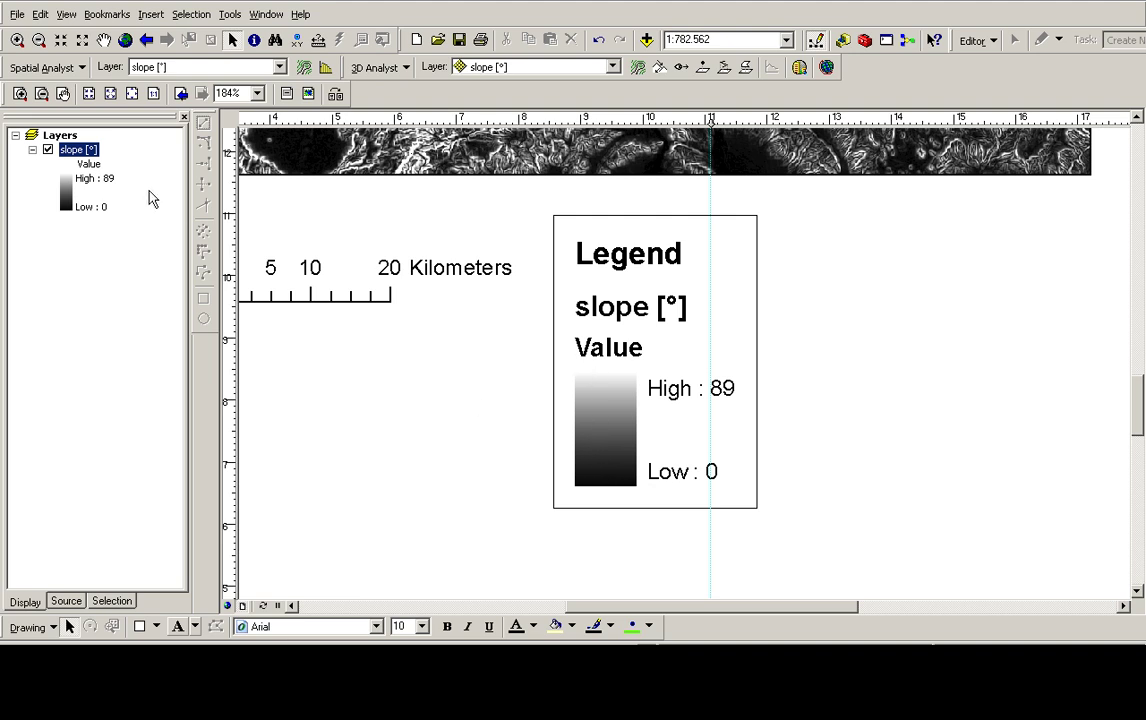
click(583, 389)
- Change the legend item style to Horizontal Single Symbol Layer Name and Label
right_click(583, 389)
click(600, 374)
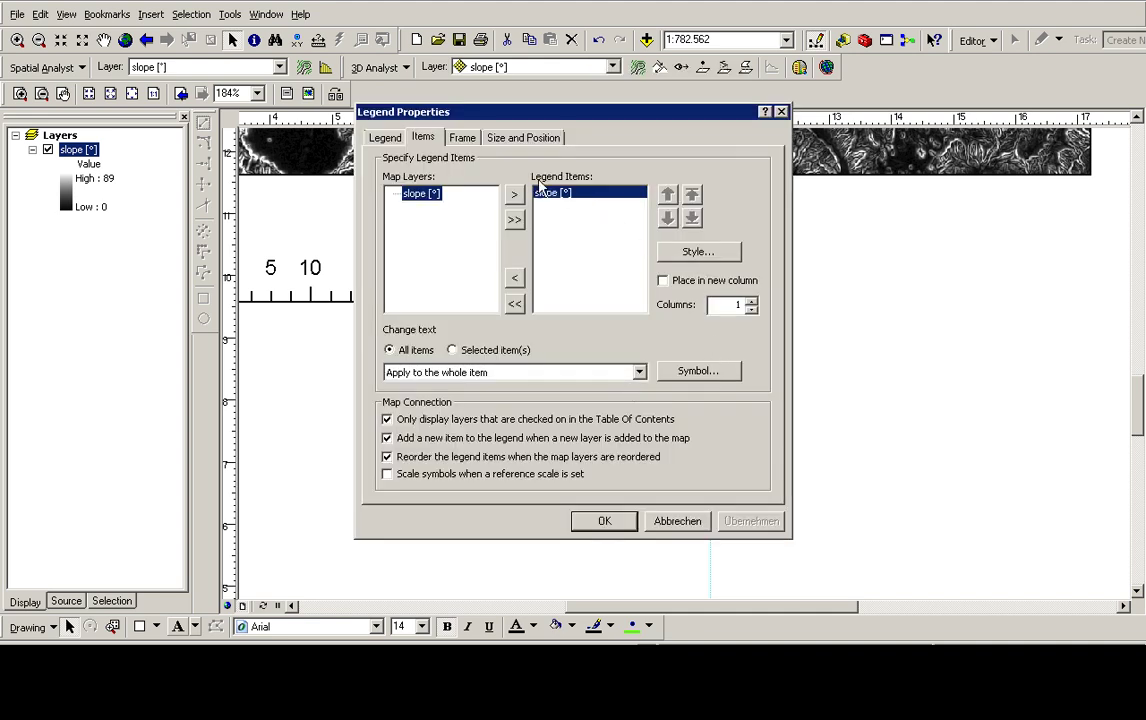
click(697, 253)
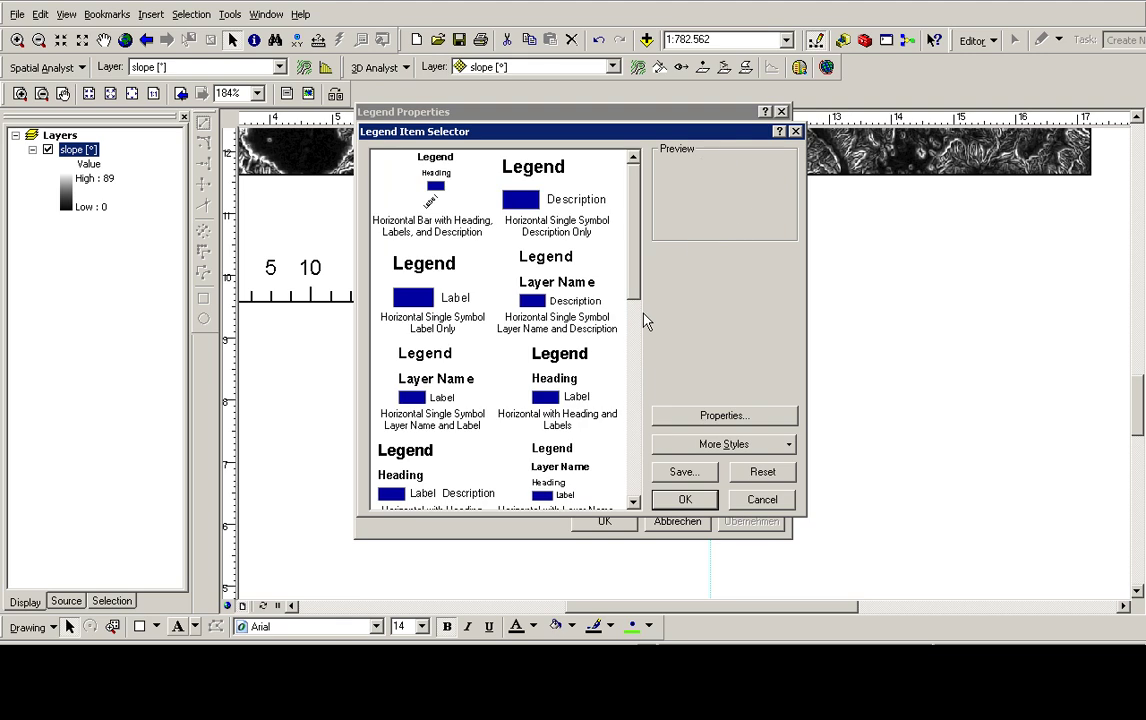
click(421, 375)
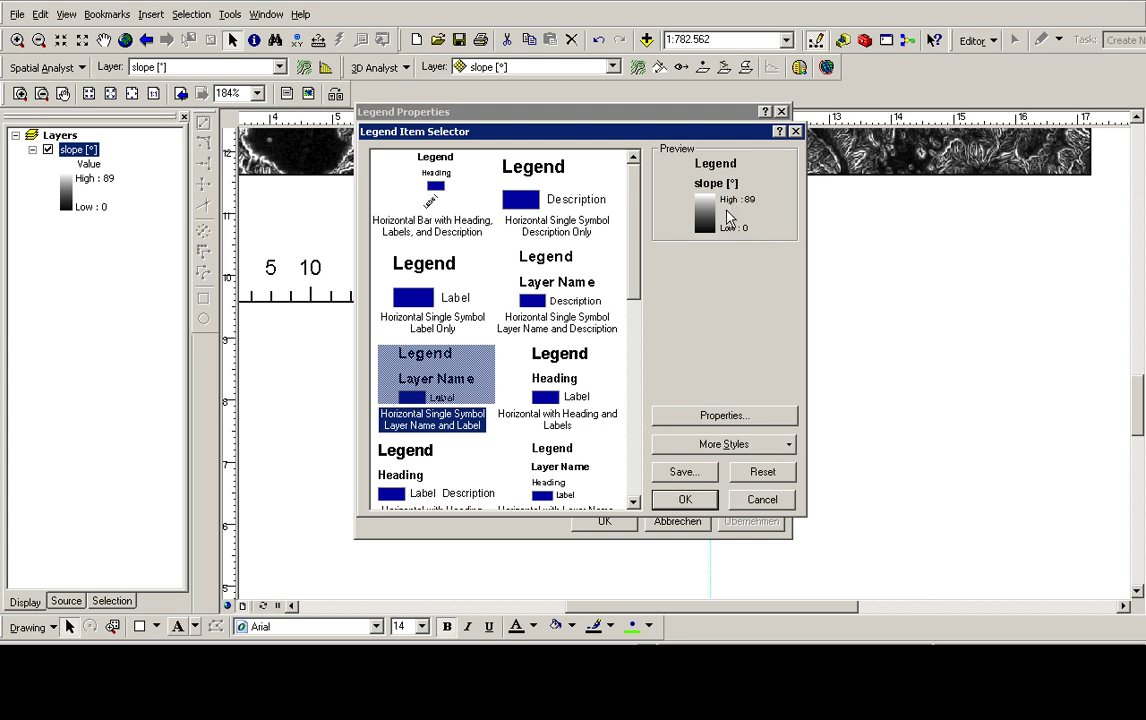
click(686, 499)
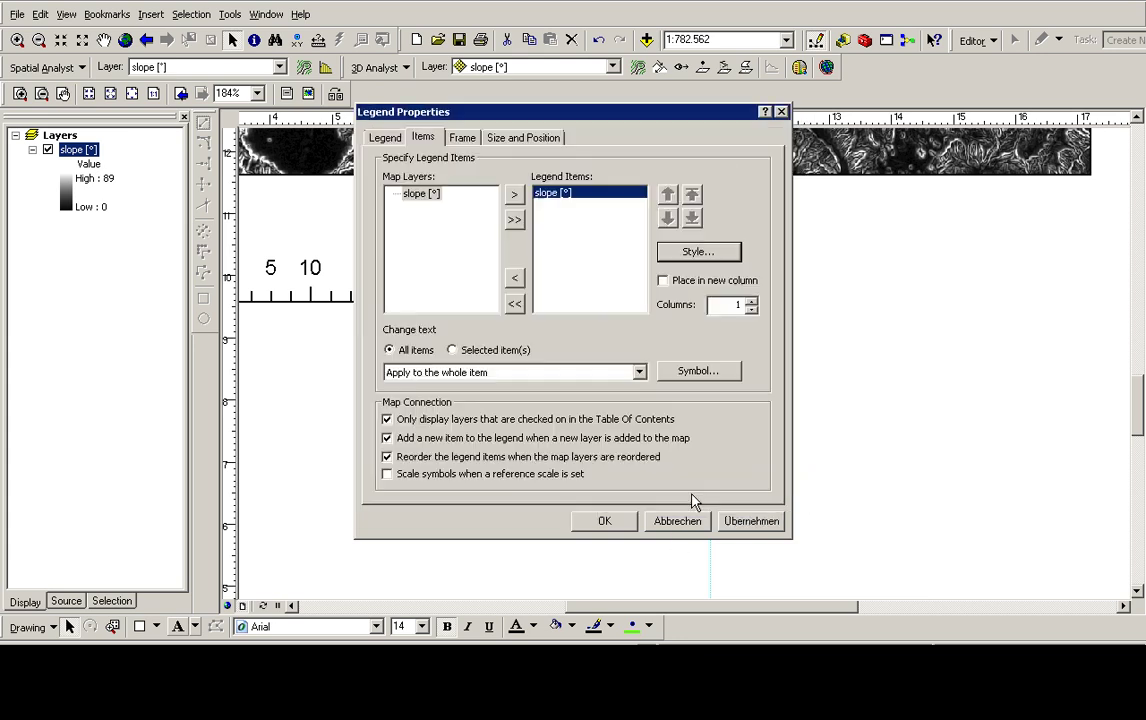
click(605, 520)
click(810, 413)
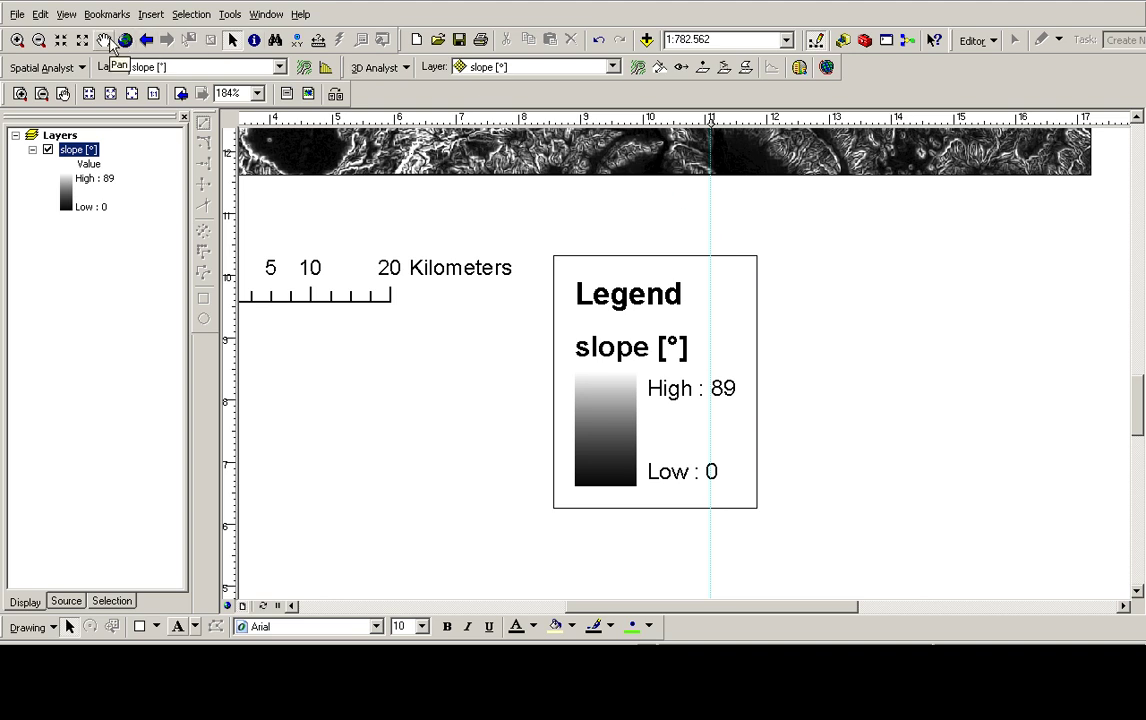
- Apply the red-yellow-green colour ramp, inverted, so gentle slopes show green and steep ones red
click(38, 39)
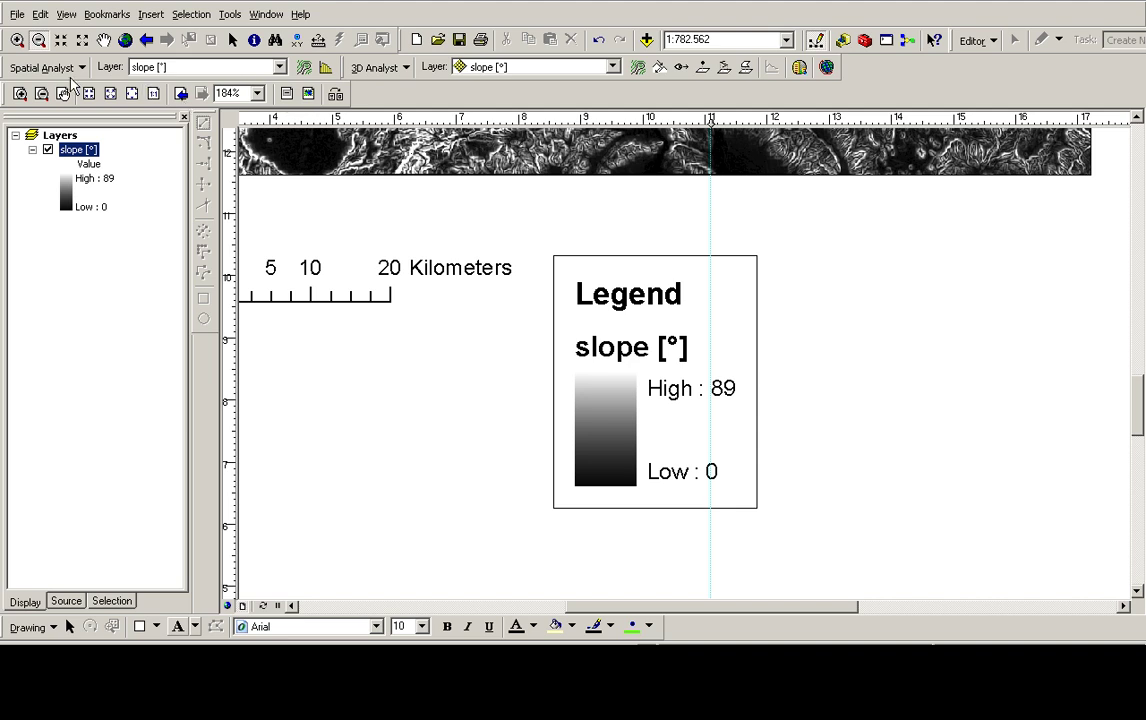
double_click(66, 190)
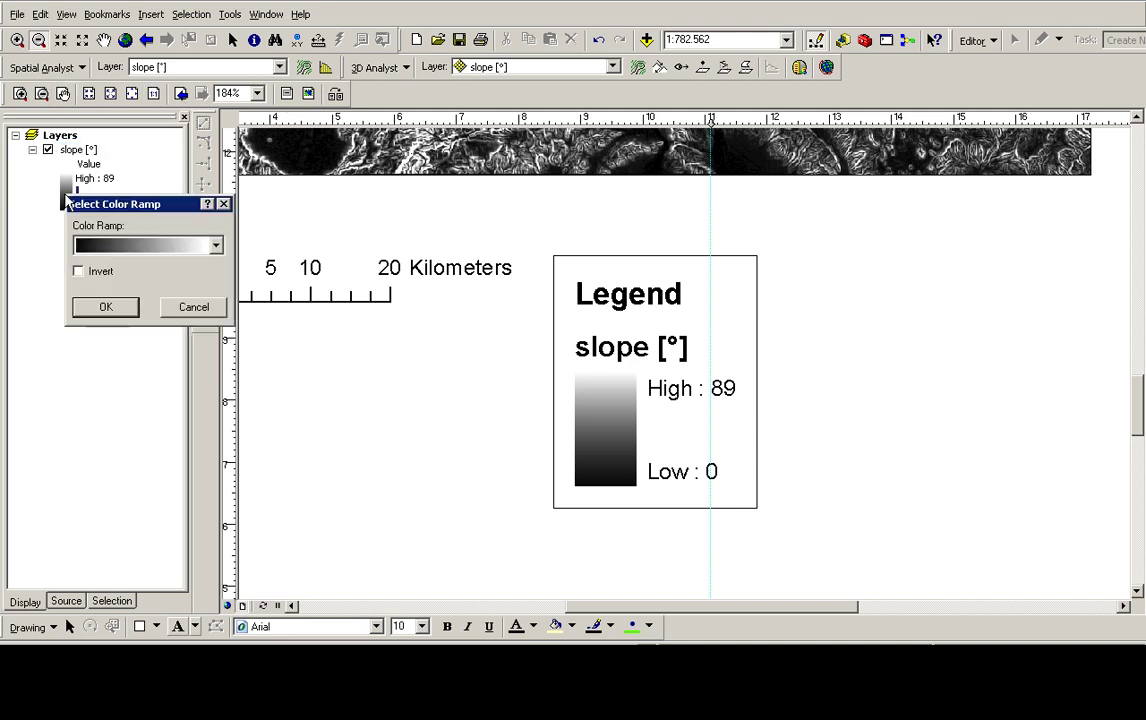
click(138, 247)
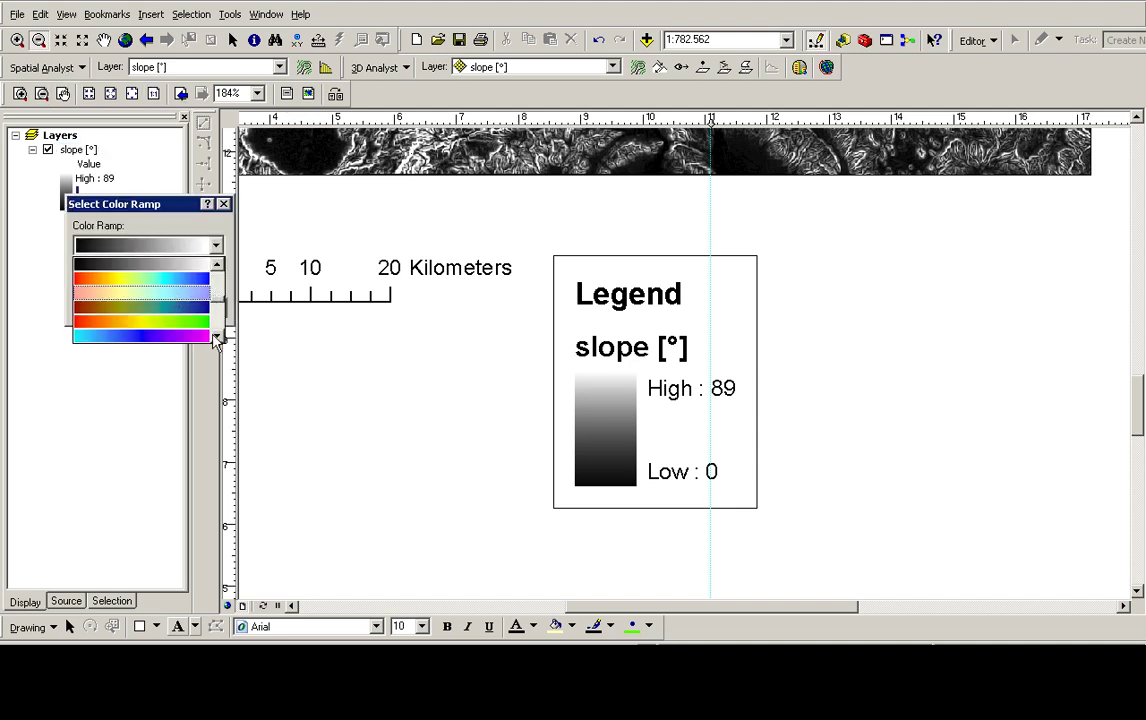
click(202, 321)
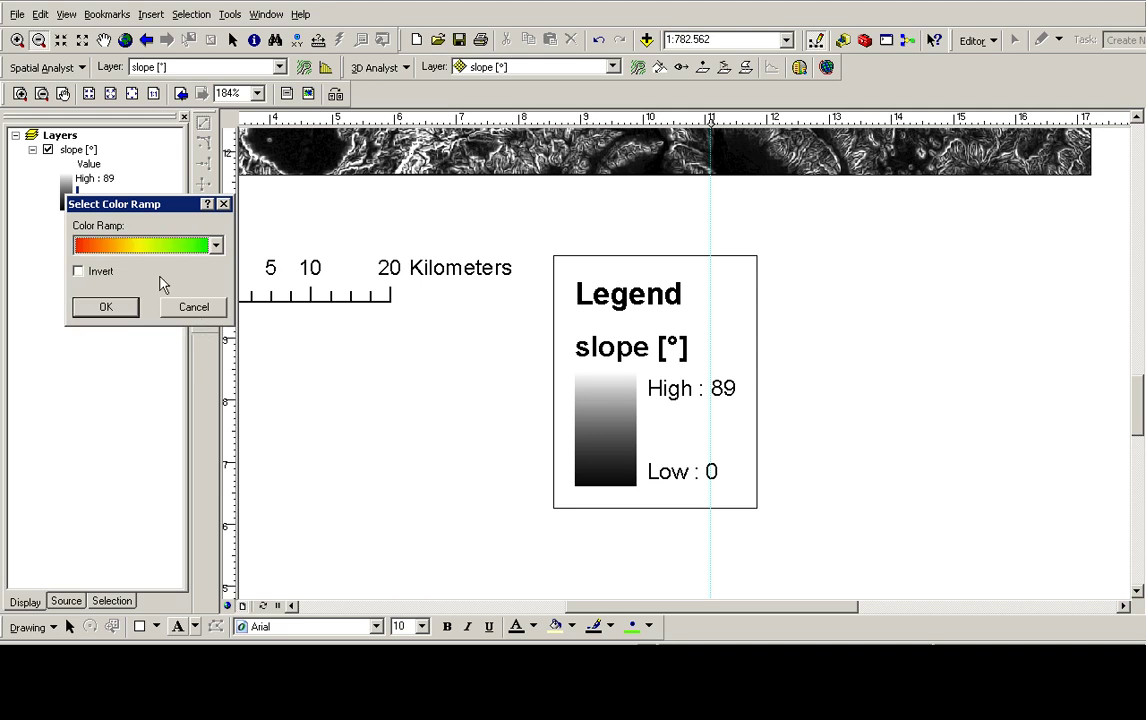
click(108, 271)
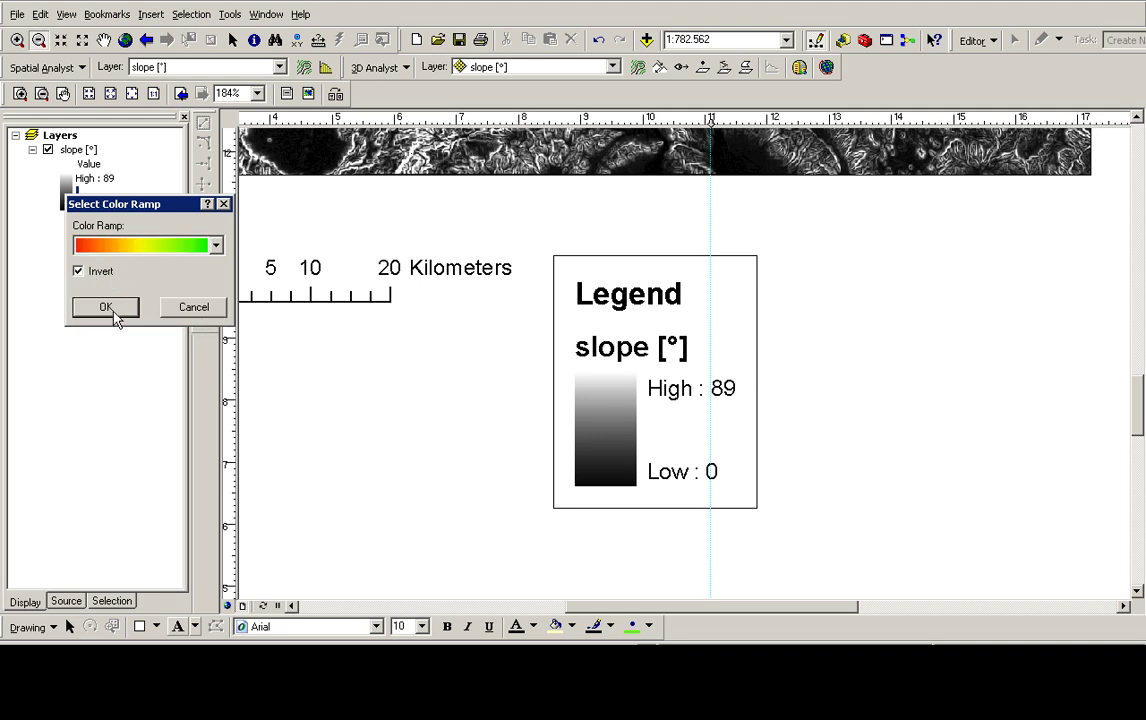
click(106, 307)
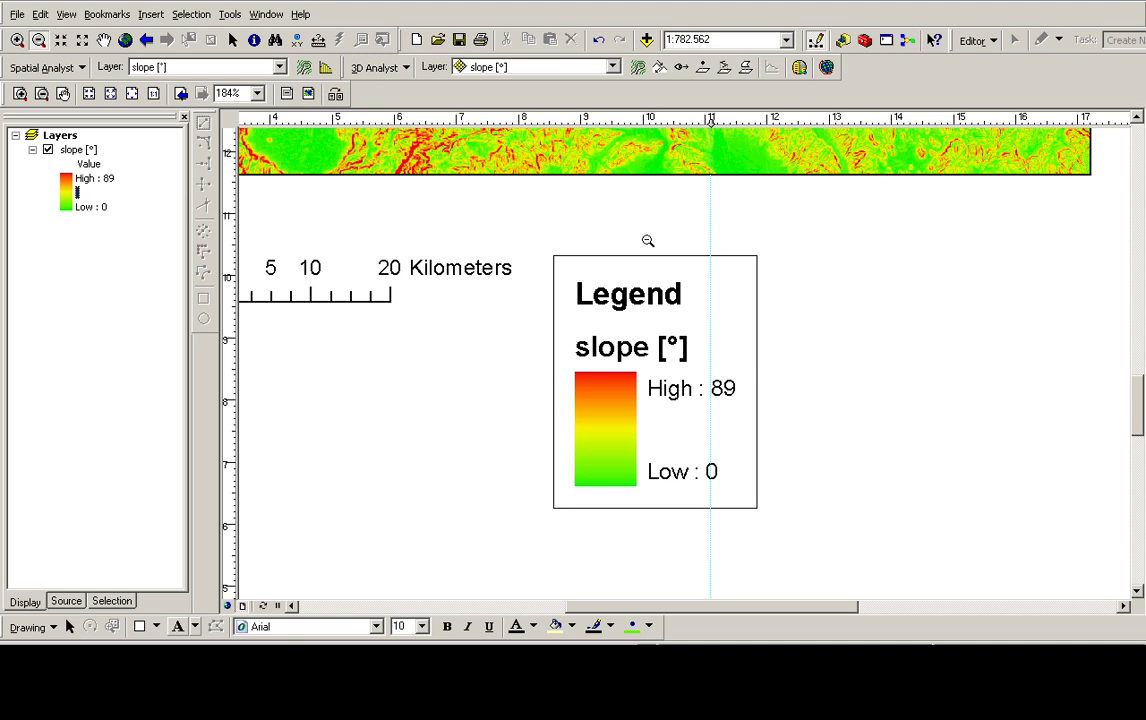
click(41, 93)
- Zoom out and scroll the page to show the slope map, north arrow, Kilometers scale bar and legend
drag(524, 205, 744, 392)
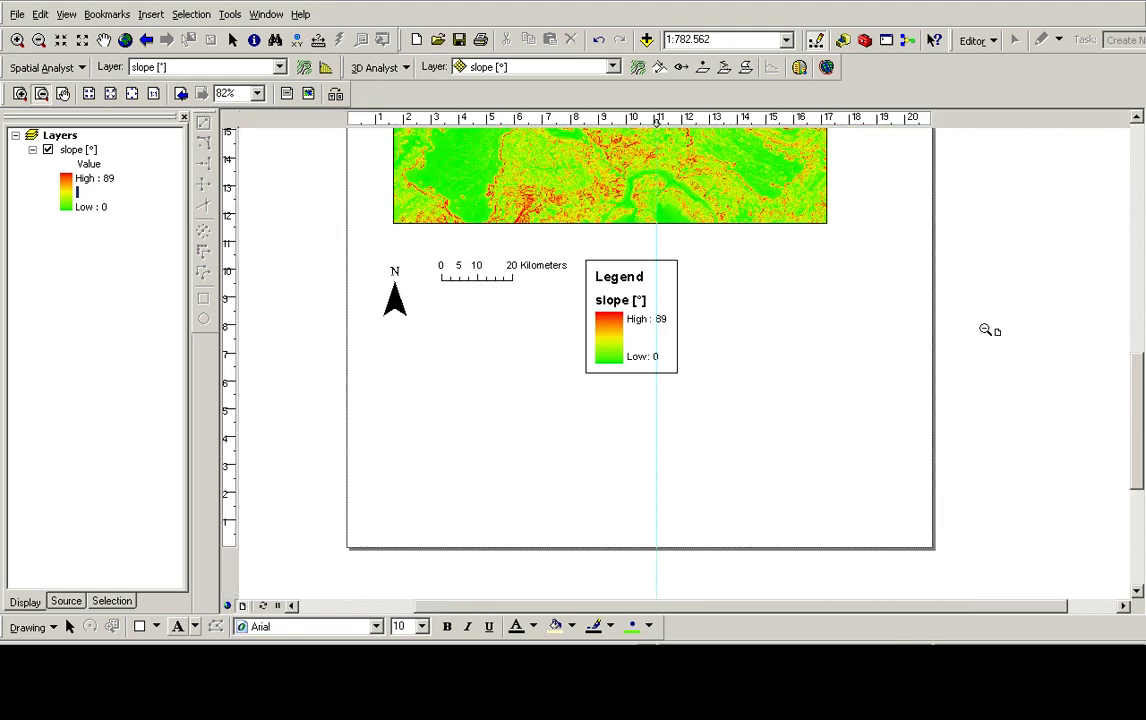
drag(1142, 352, 1137, 311)
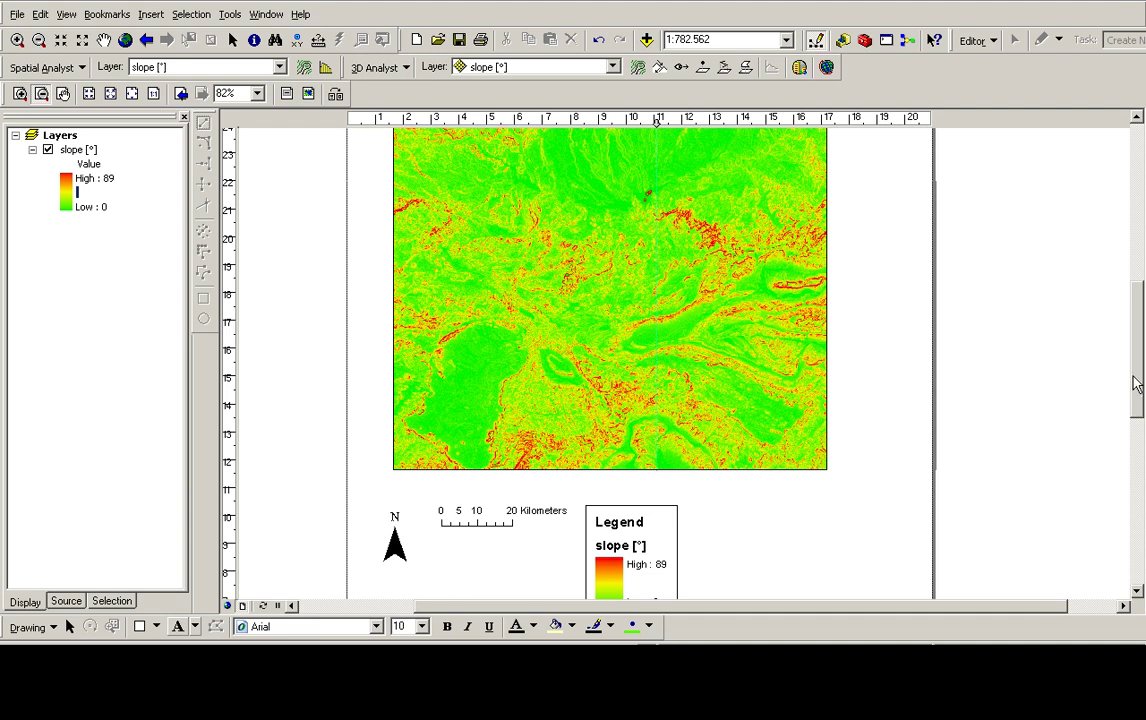
drag(1136, 379, 1137, 397)
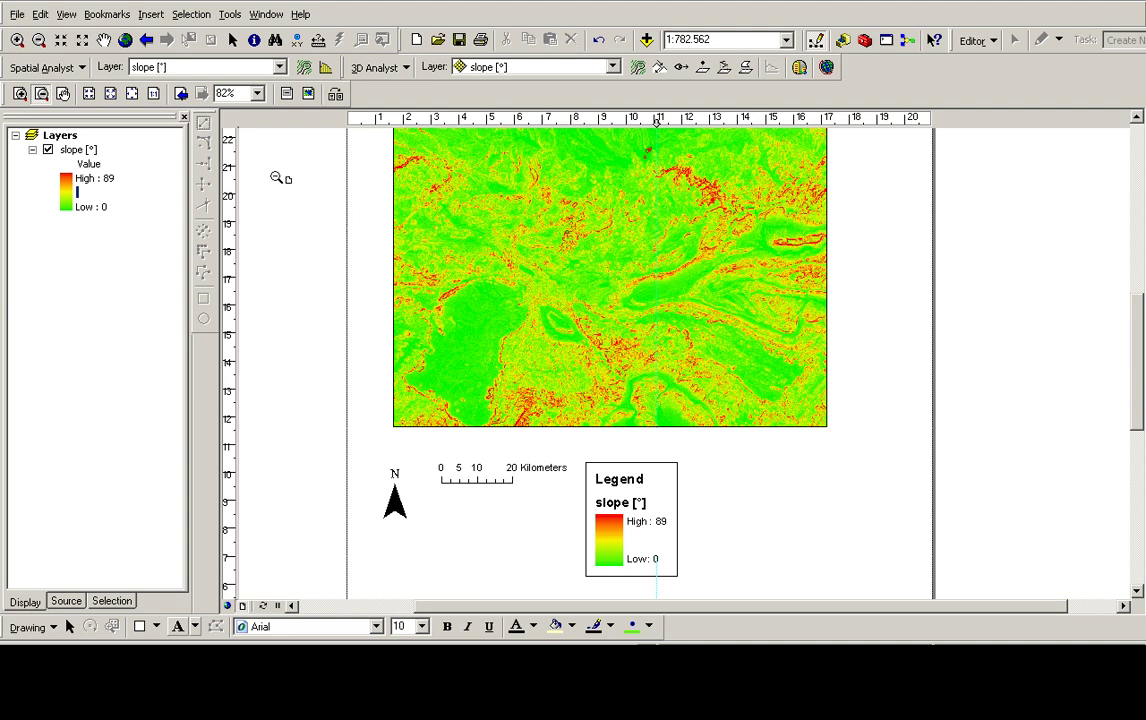
click(231, 41)
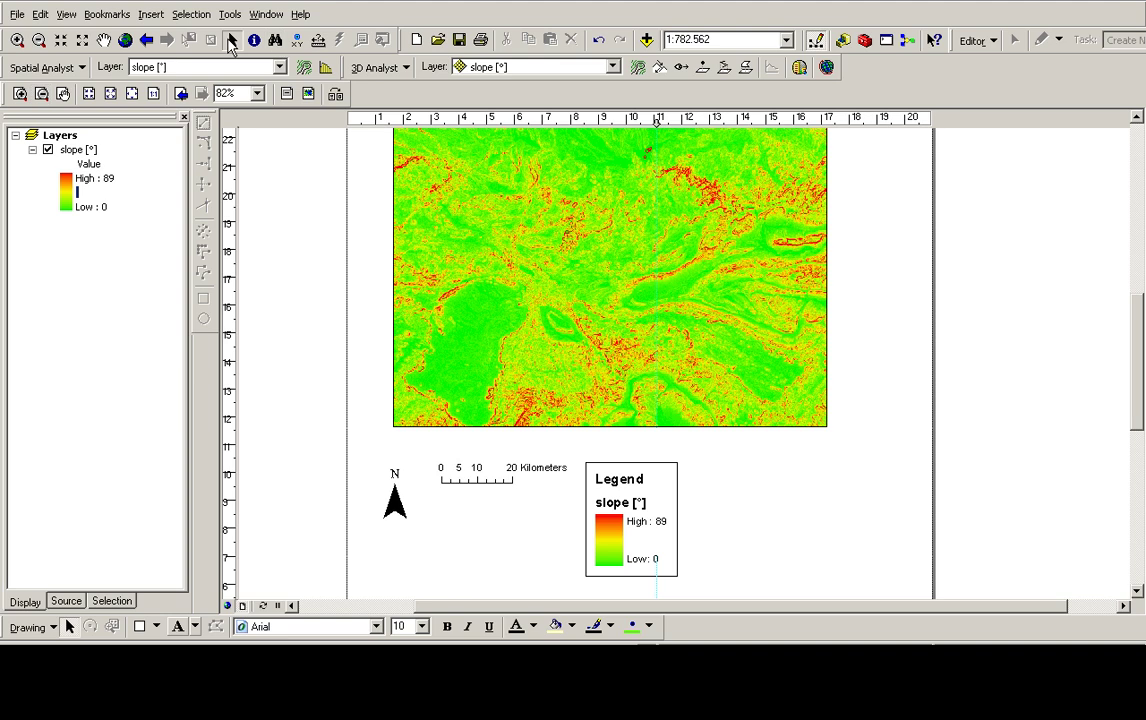
- Give the Layers data frame a Measured Grid of tick marks and labels only, 20000 m apart
right_click(57, 135)
click(106, 511)
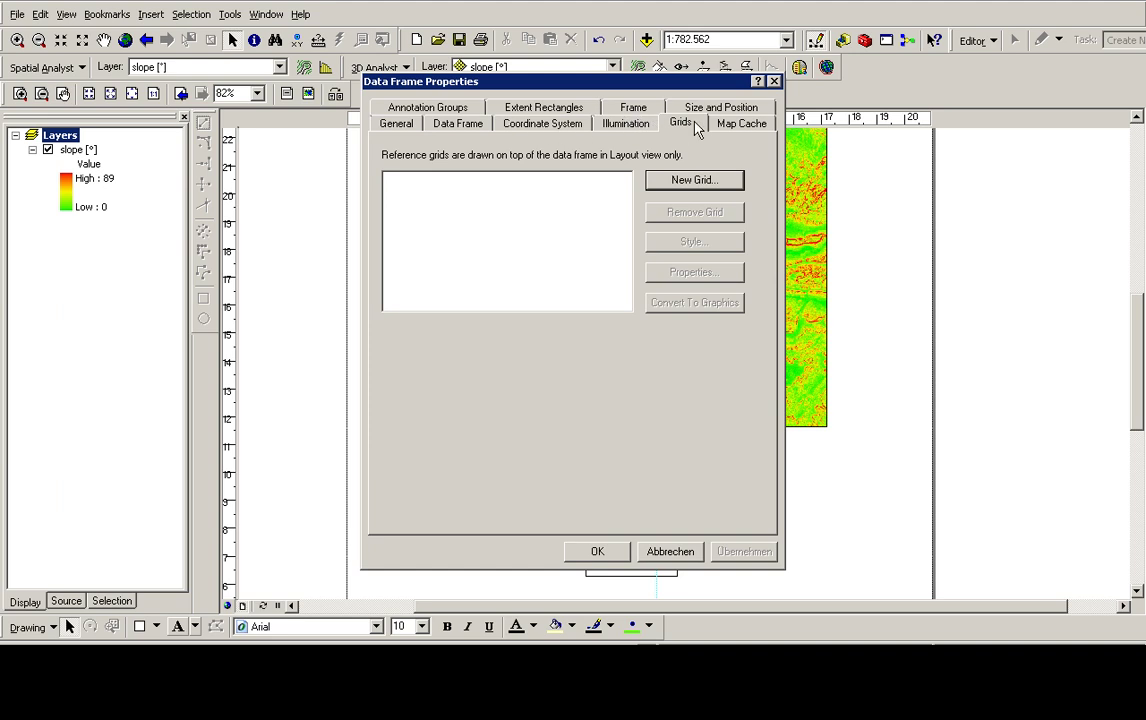
click(694, 180)
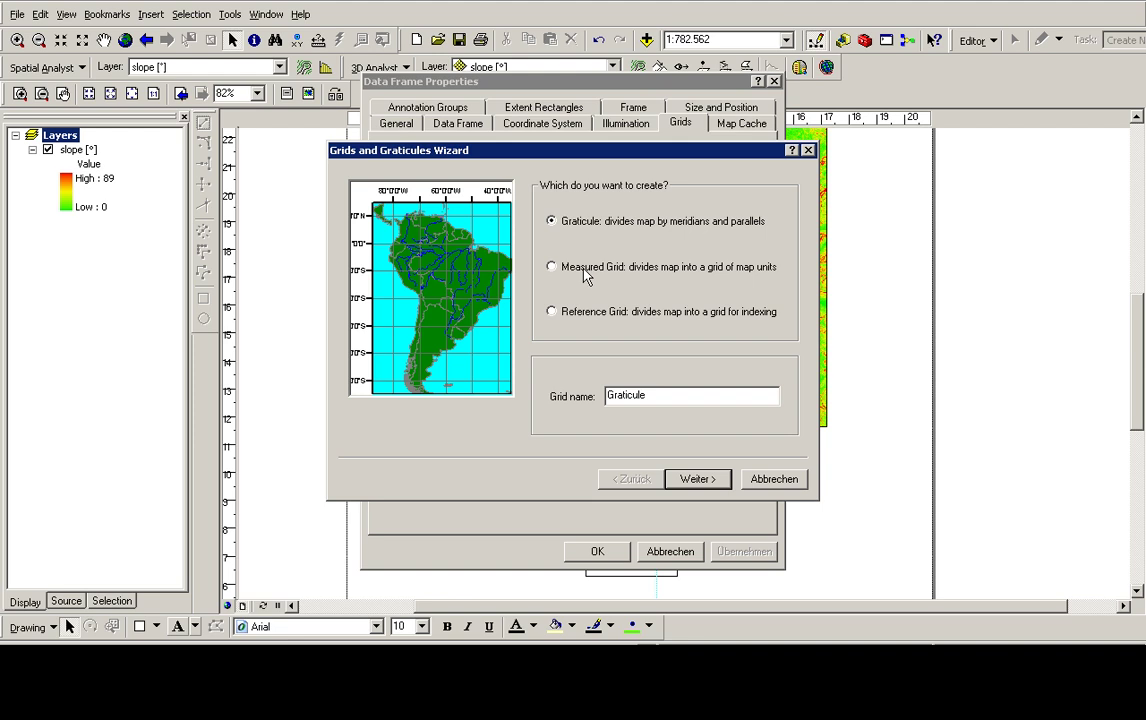
click(585, 268)
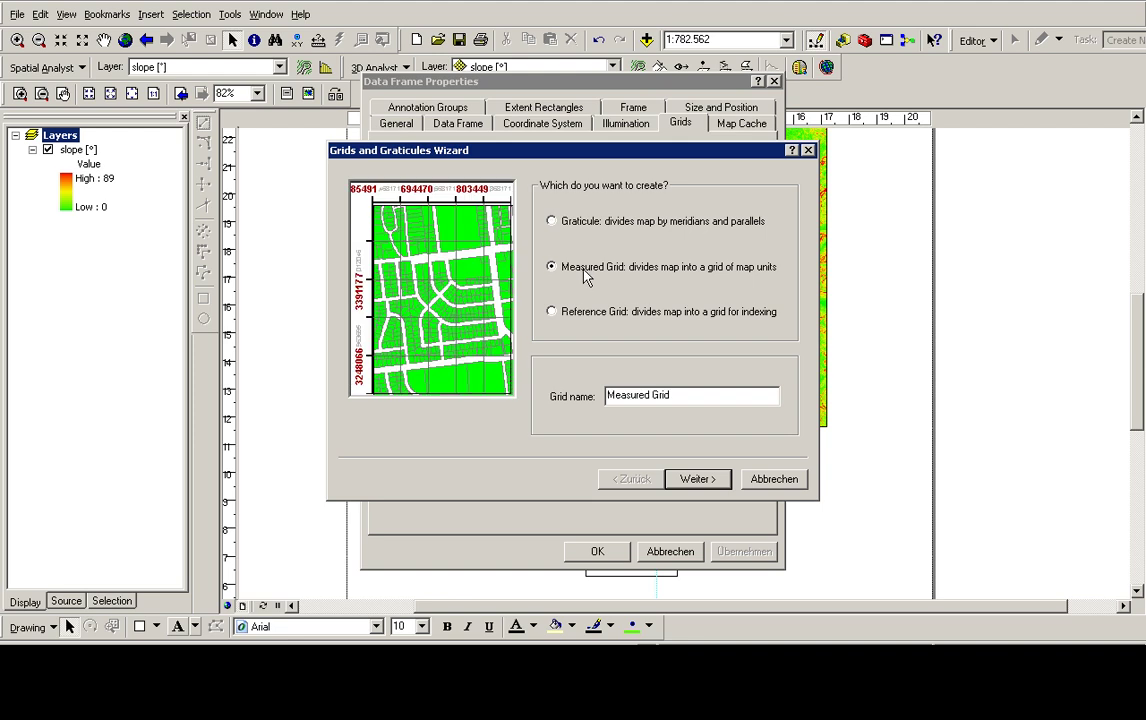
click(592, 225)
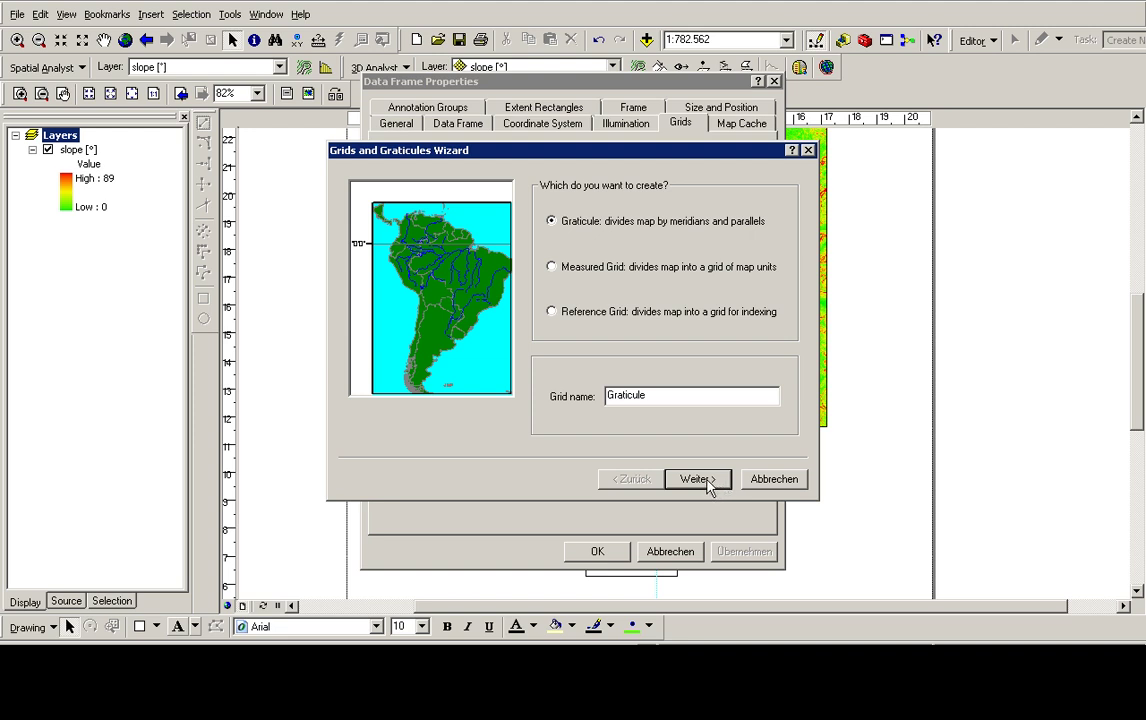
click(616, 284)
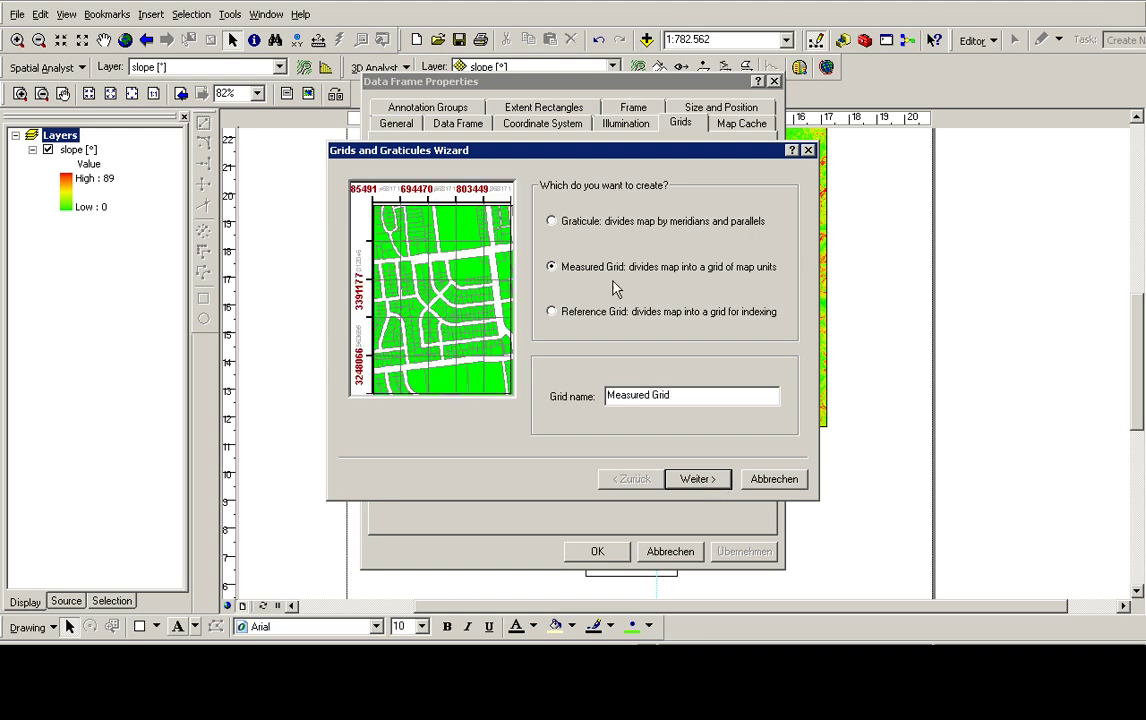
click(697, 480)
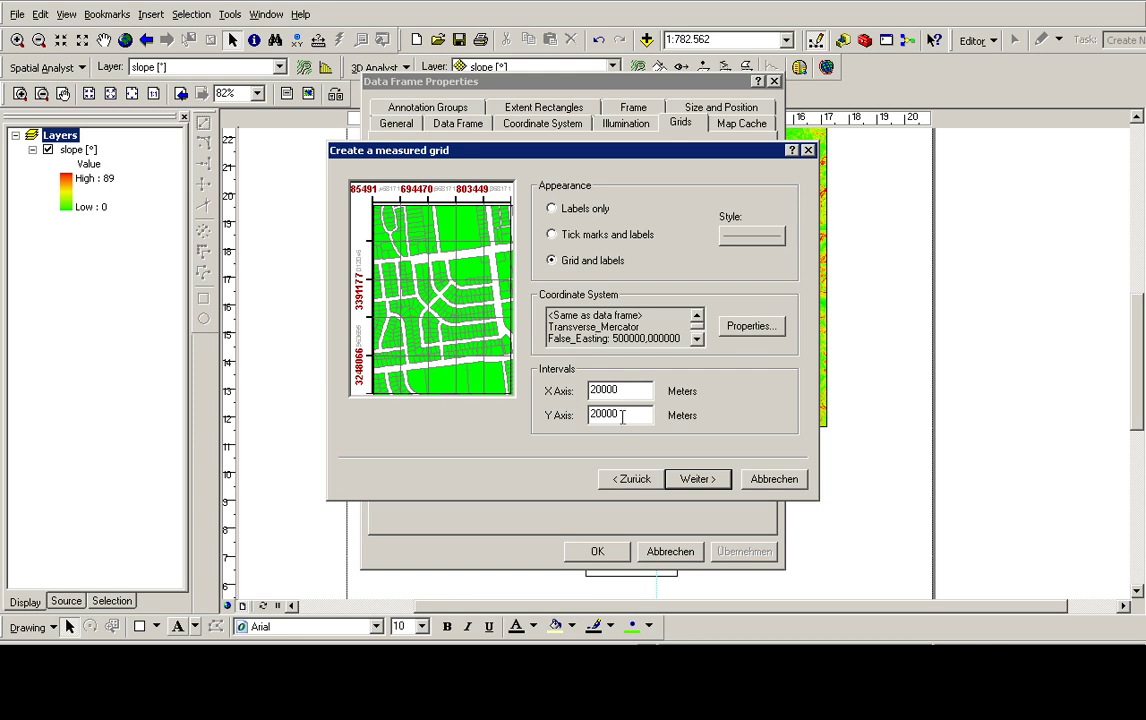
click(591, 239)
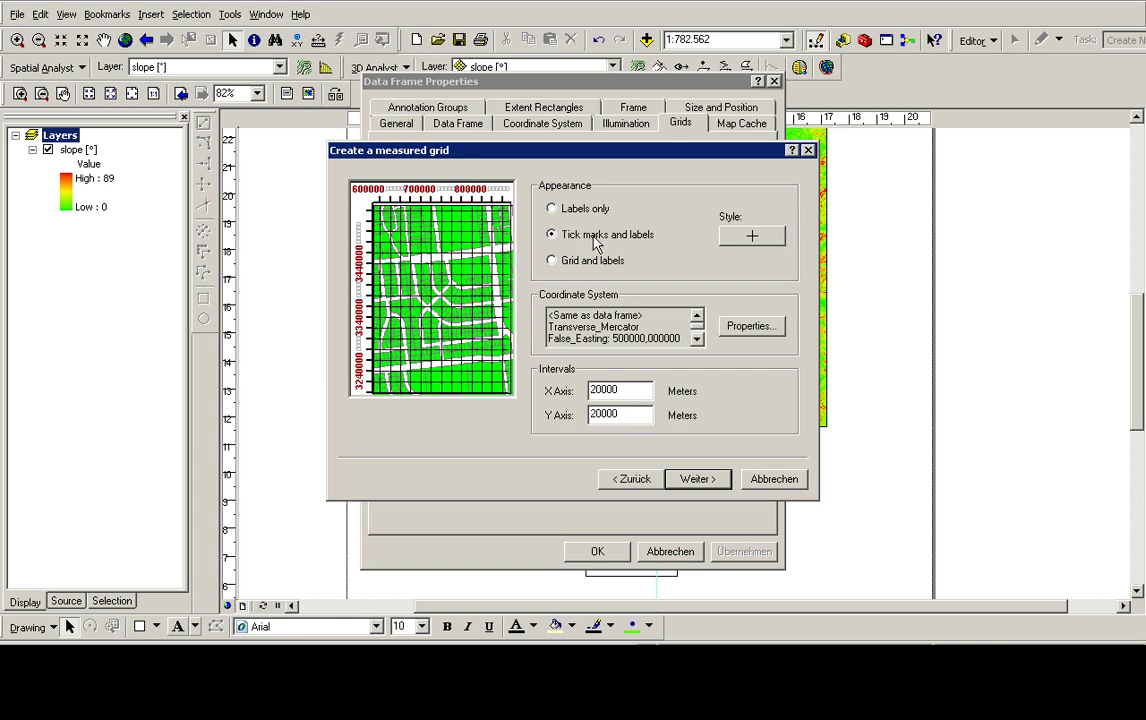
click(693, 481)
click(682, 480)
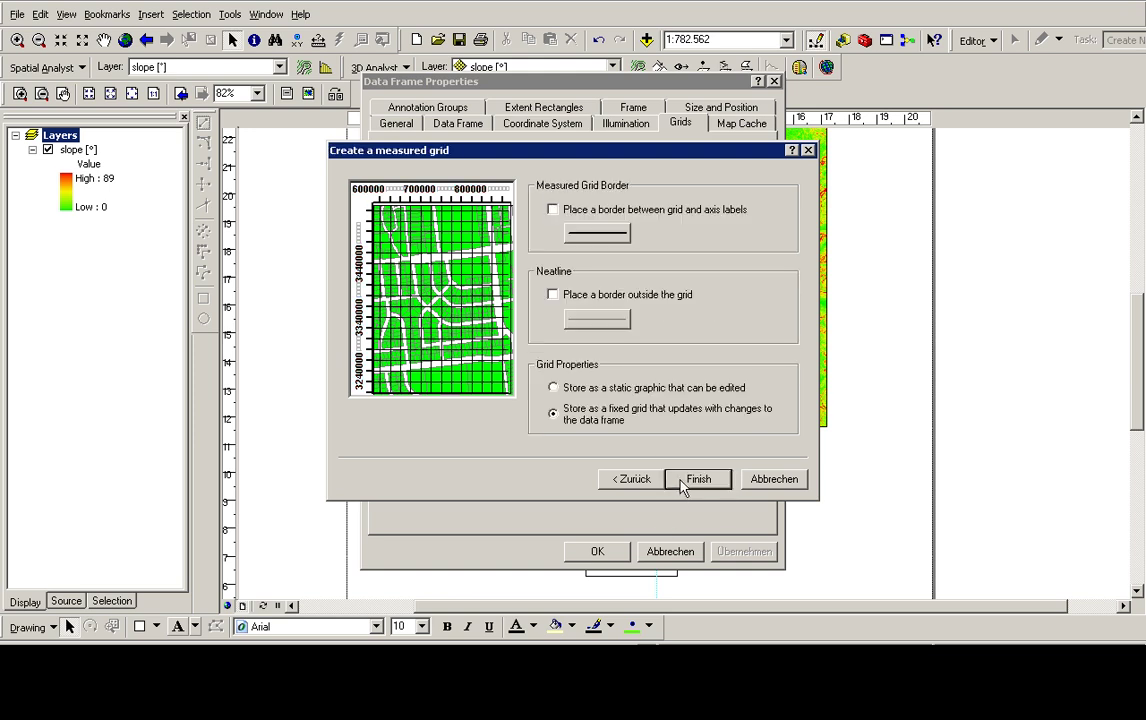
click(680, 481)
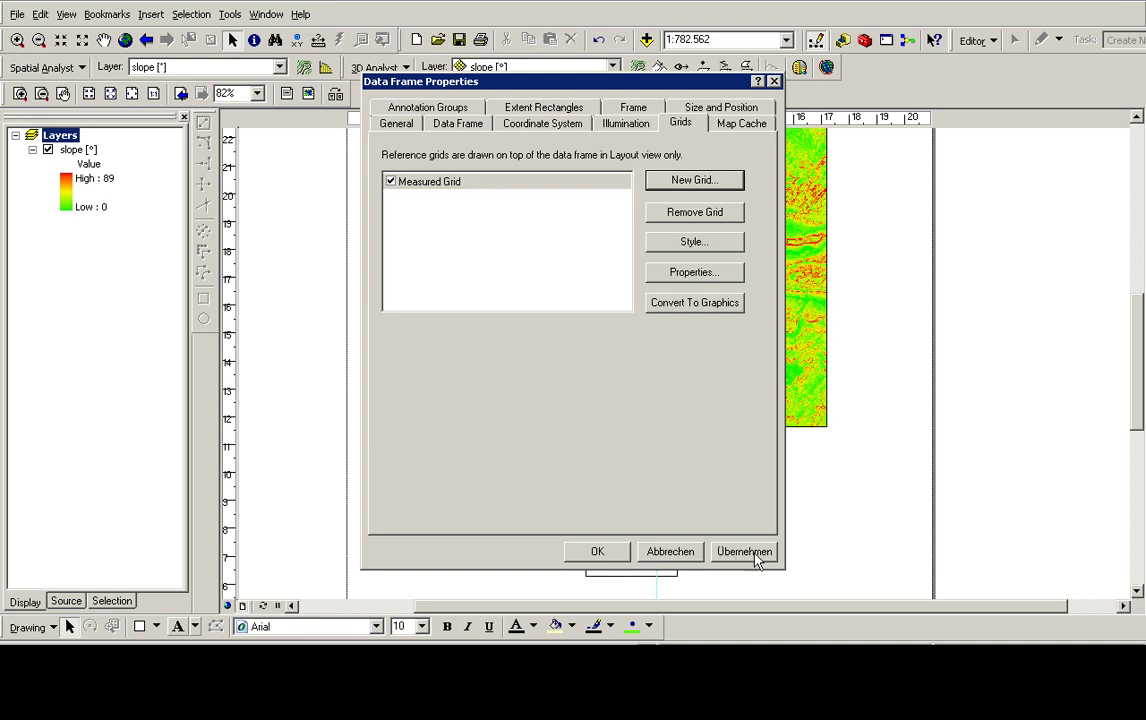